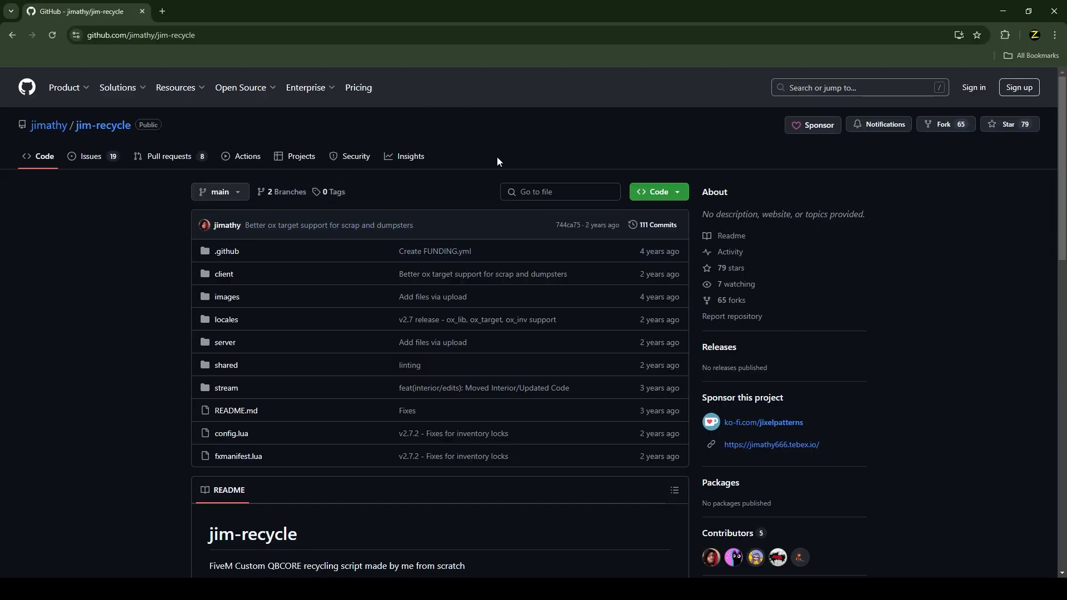
- Download the jim-recycle repository as a ZIP and extract jim-recycle-main.zip in the Downloads folder
click(647, 194)
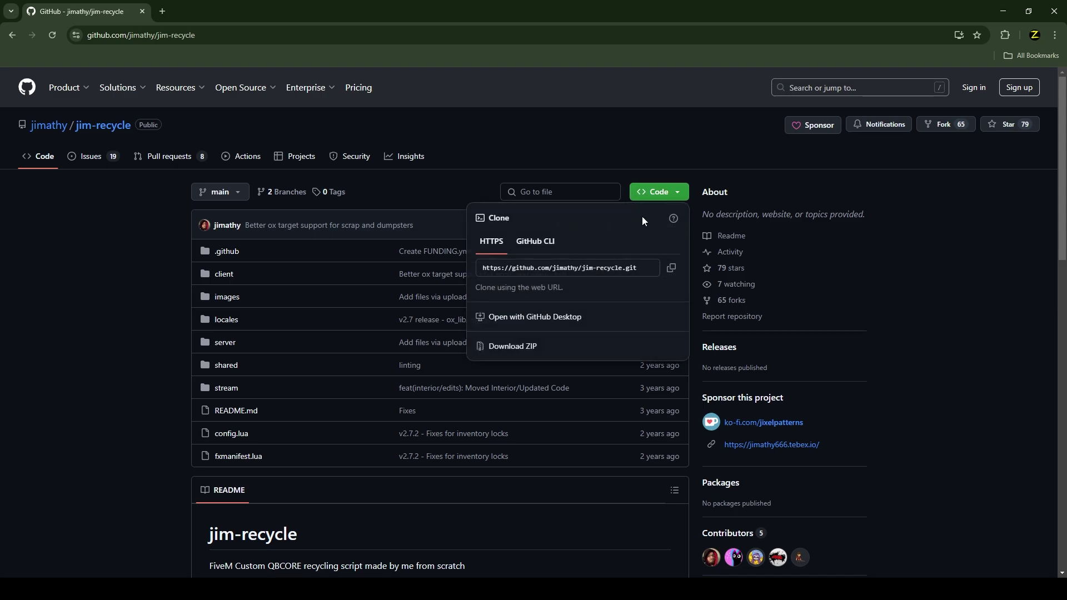
click(513, 346)
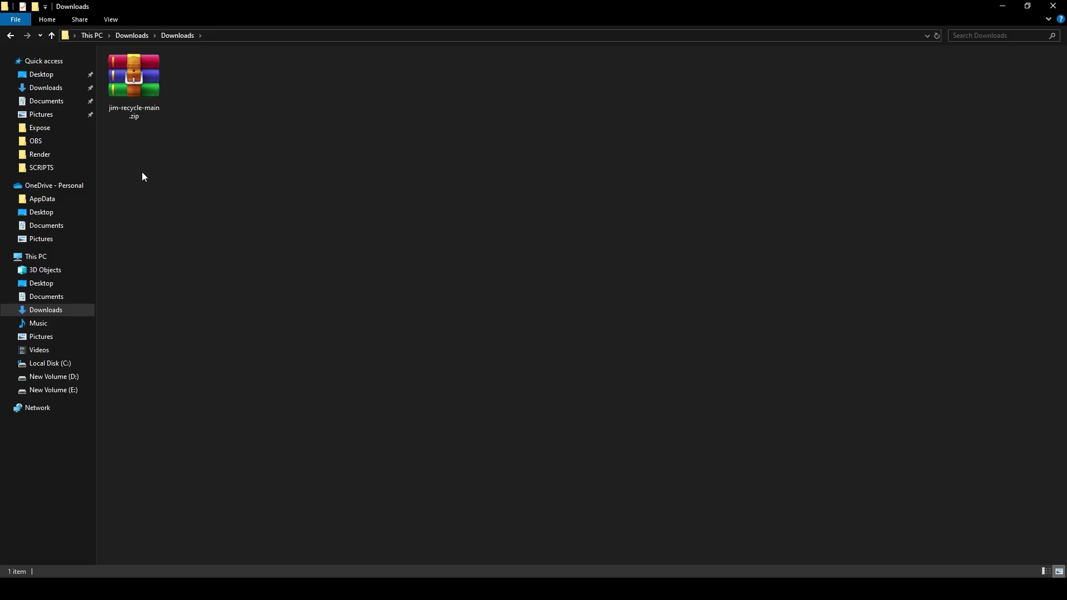
right_click(132, 79)
click(216, 148)
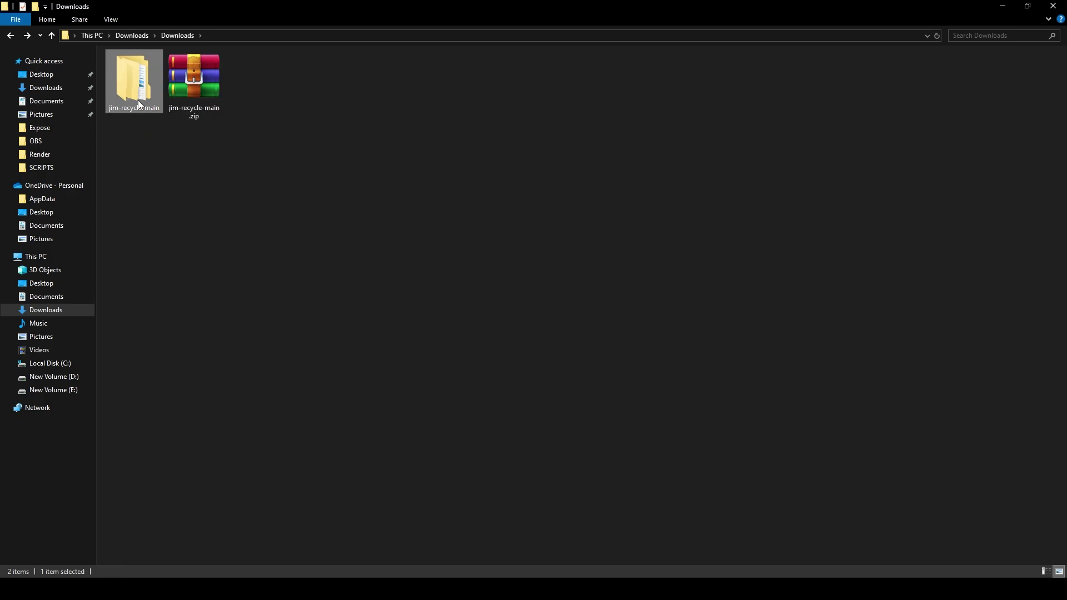
- Copy the extracted jim-recycle-main folder into the server's resources/[zd-job] folder
double_click(136, 89)
click(140, 68)
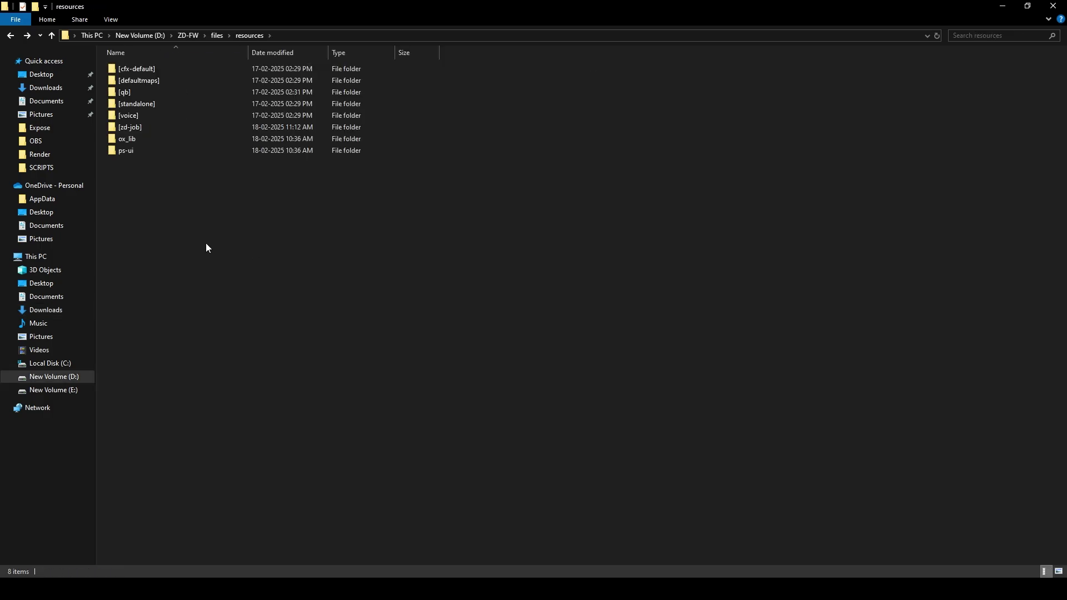
double_click(148, 127)
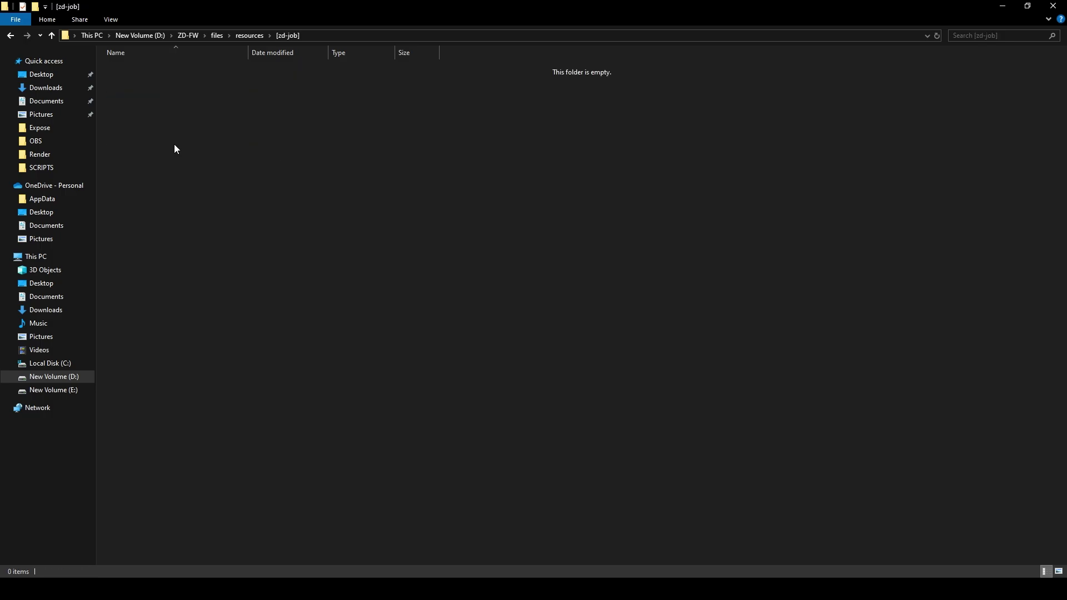
key(ctrl+v)
- Rename the jim-recycle-main folder in [zd-job] to jim-recycle
right_click(161, 71)
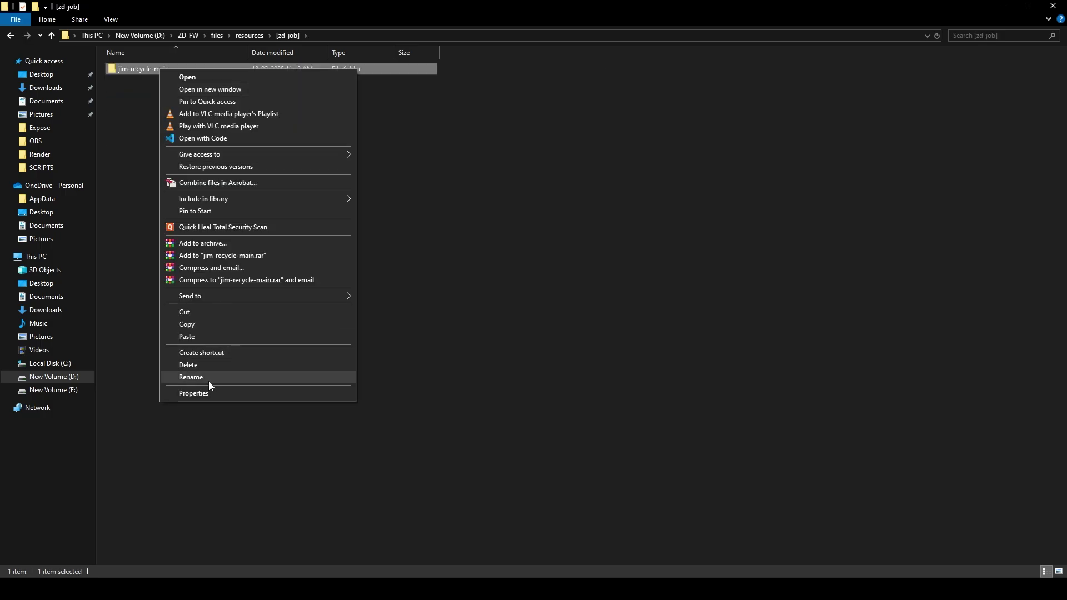
click(207, 377)
key(End)
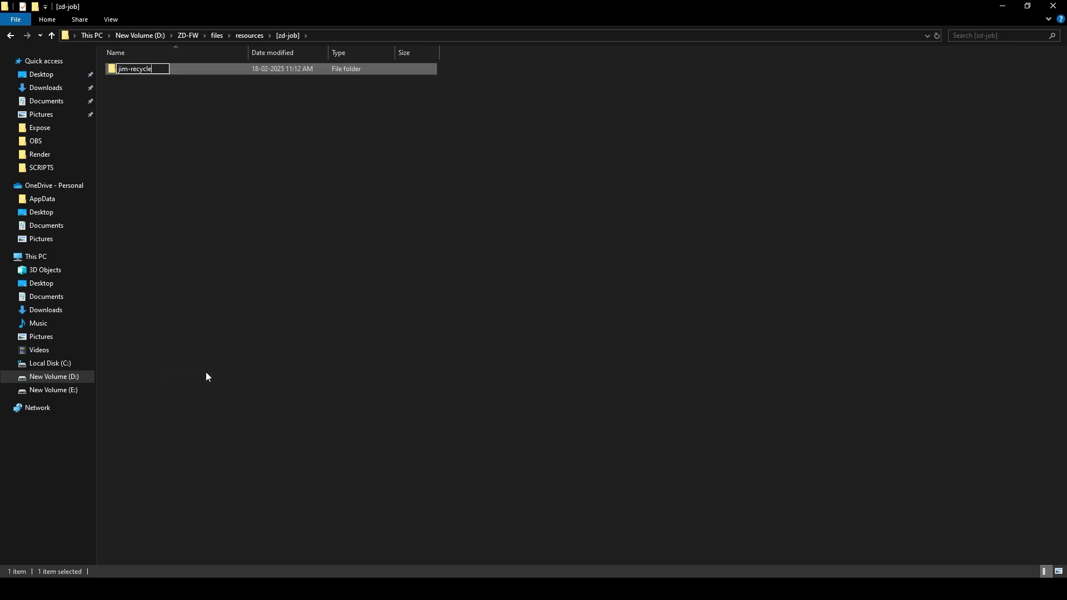
key(Return)
- Copy bottle.png, can.png and recyclablematerial.png from jim-recycle's images folder to the image folder under qb-inventory/html
double_click(169, 67)
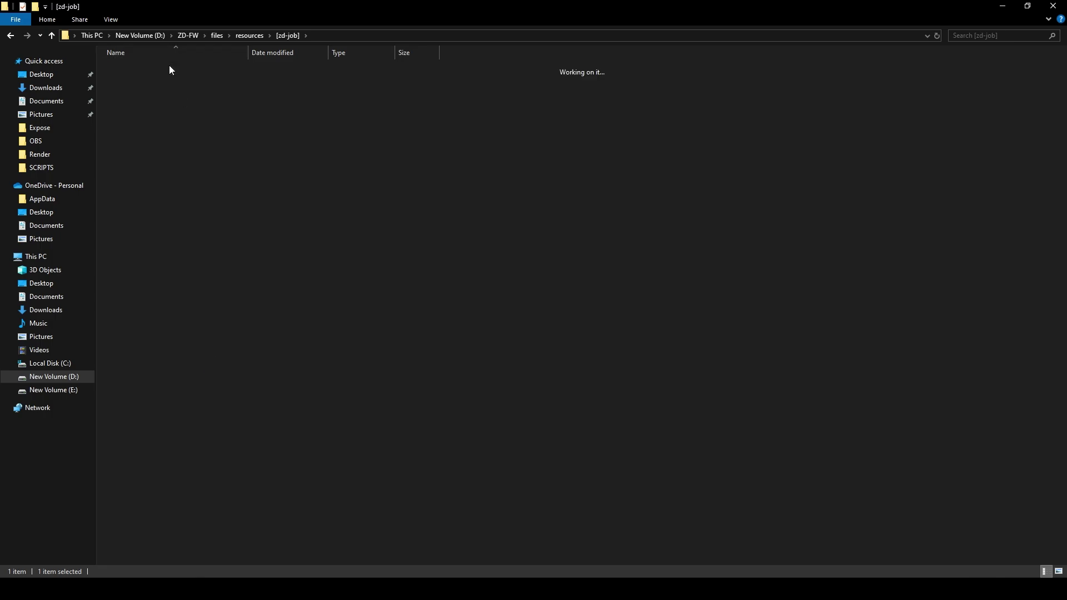
double_click(163, 91)
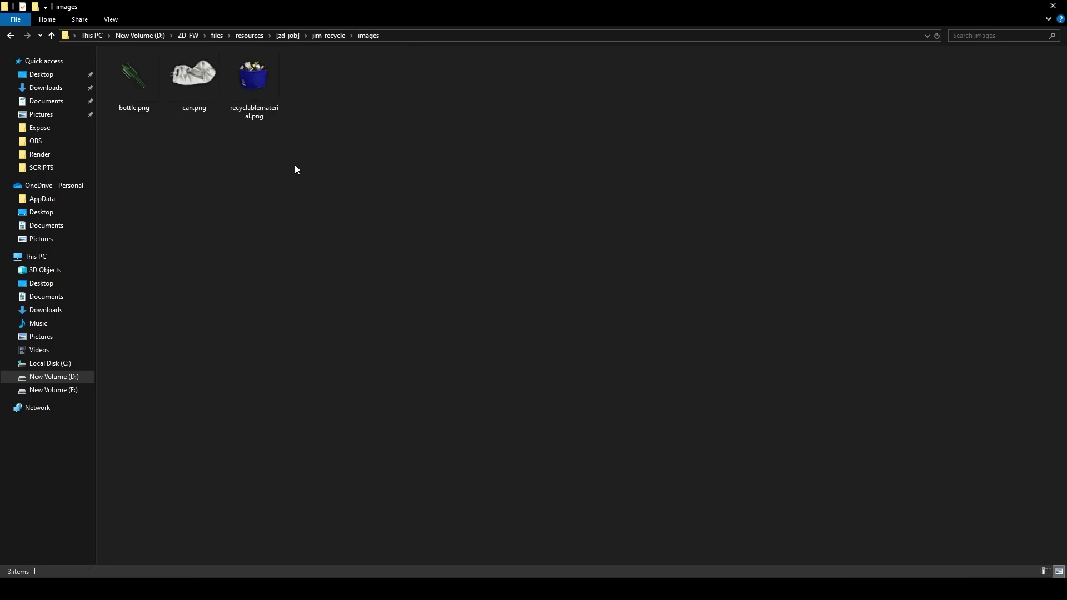
drag(328, 159, 122, 82)
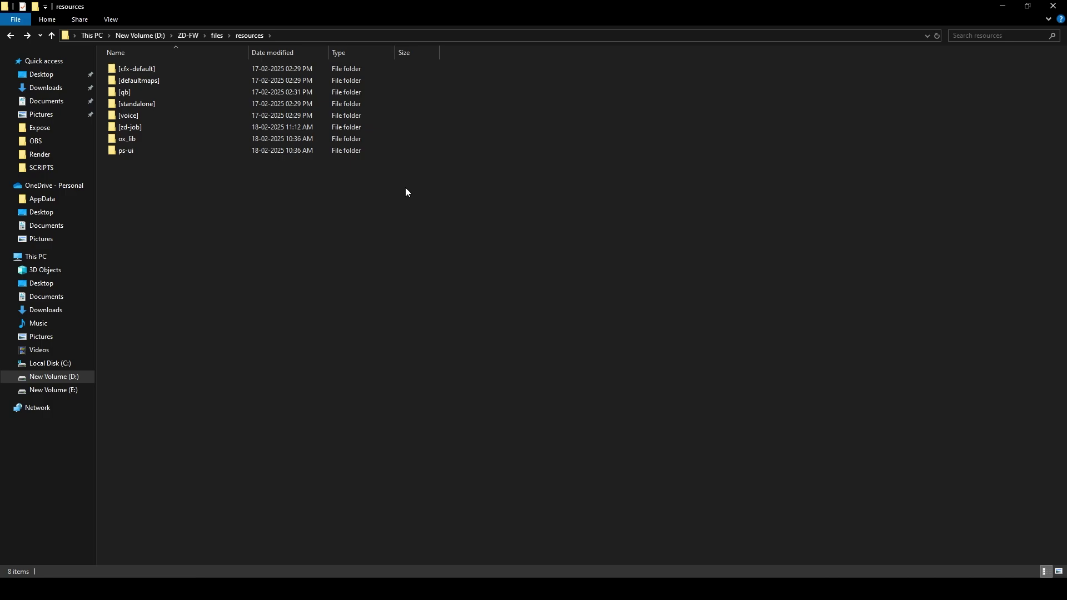
click(139, 93)
double_click(138, 93)
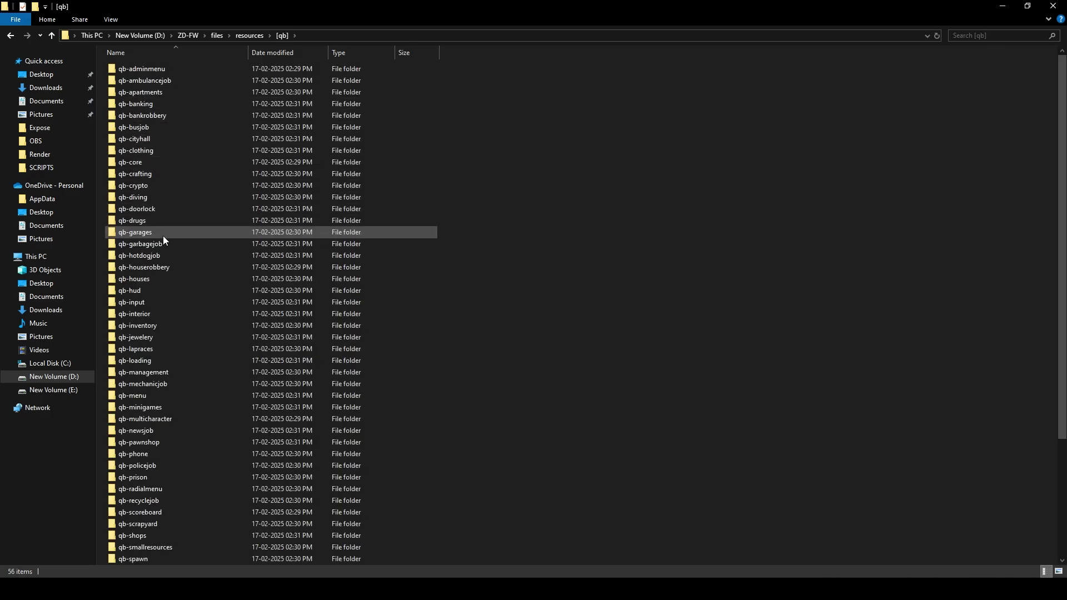
double_click(136, 325)
double_click(138, 106)
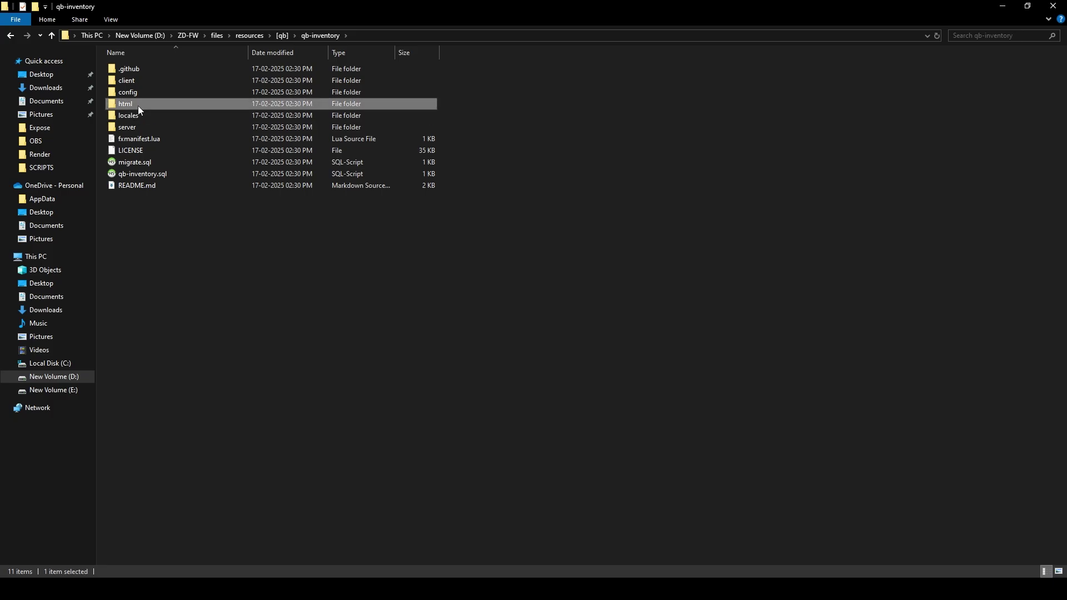
double_click(145, 69)
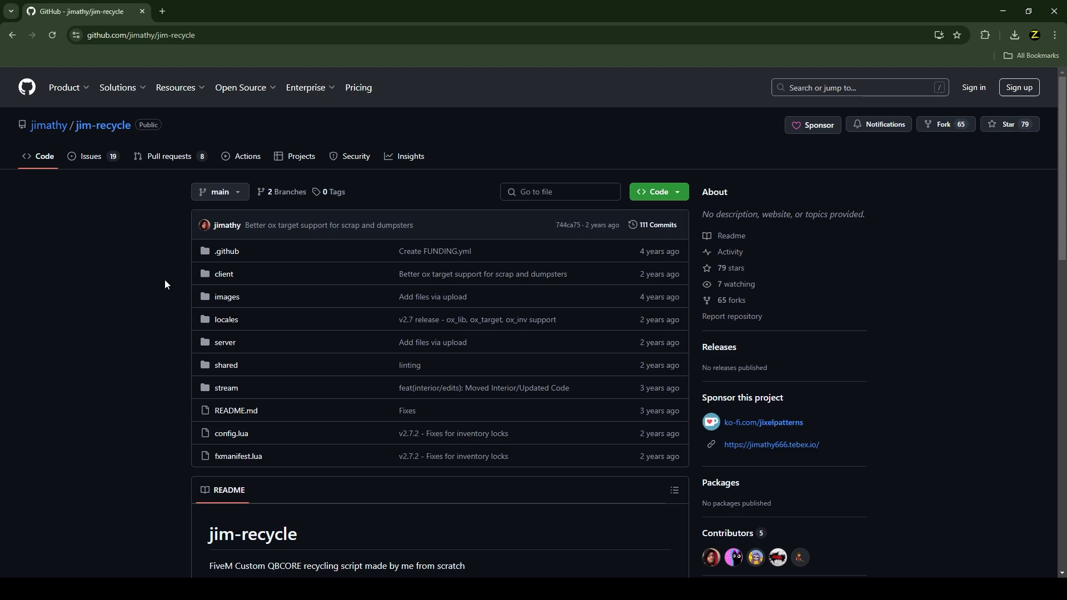
- Add the README's Jim-Recycle item entries for recyclablematerial, bottle and can at the end of qb-core/shared/items.lua
scroll(161, 282, down, 15)
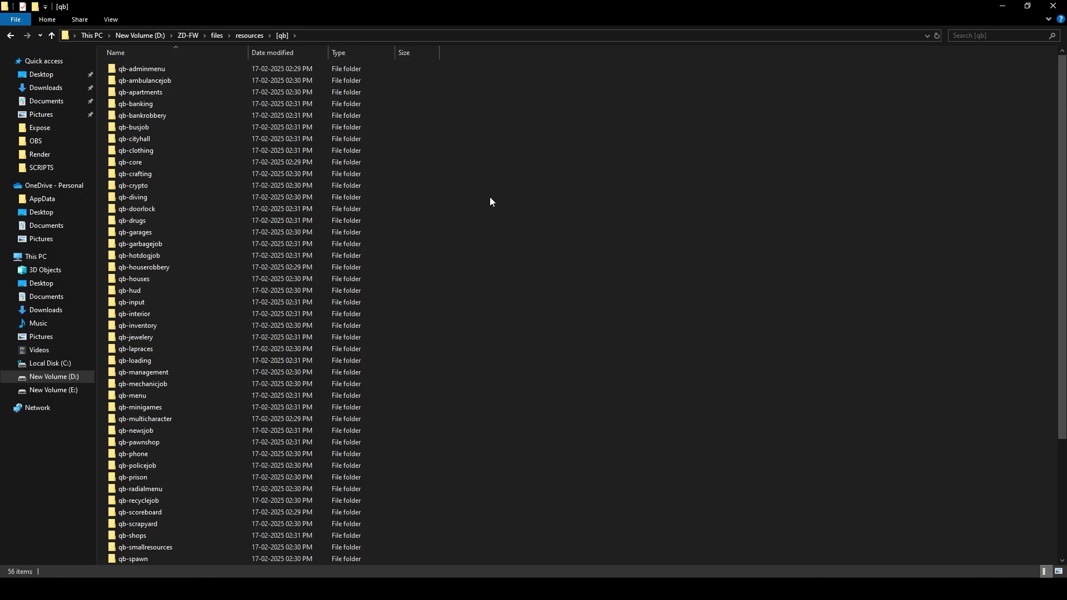
double_click(171, 159)
double_click(166, 127)
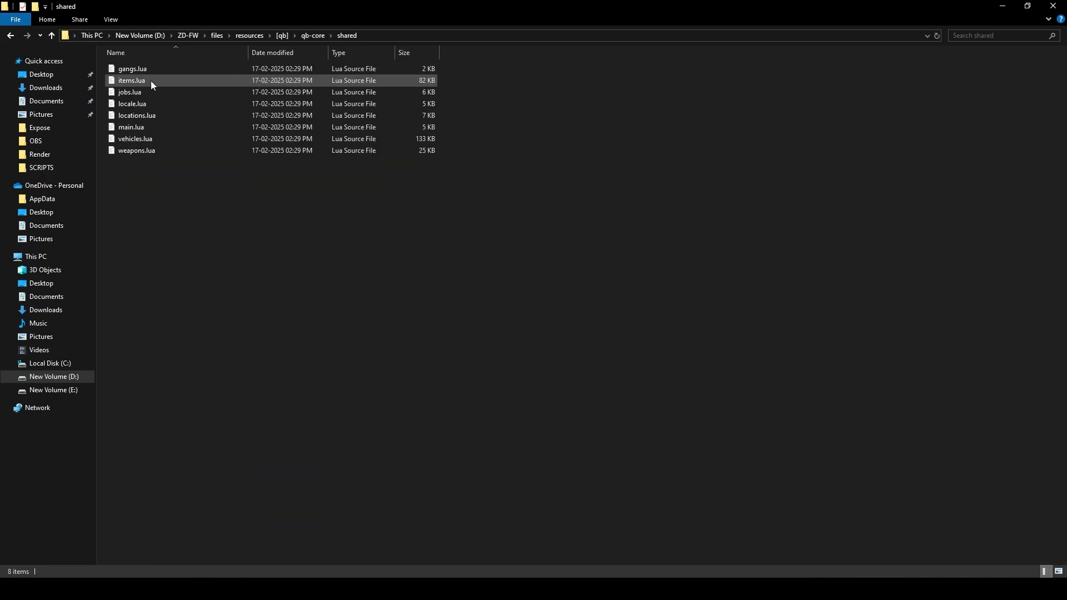
click(151, 81)
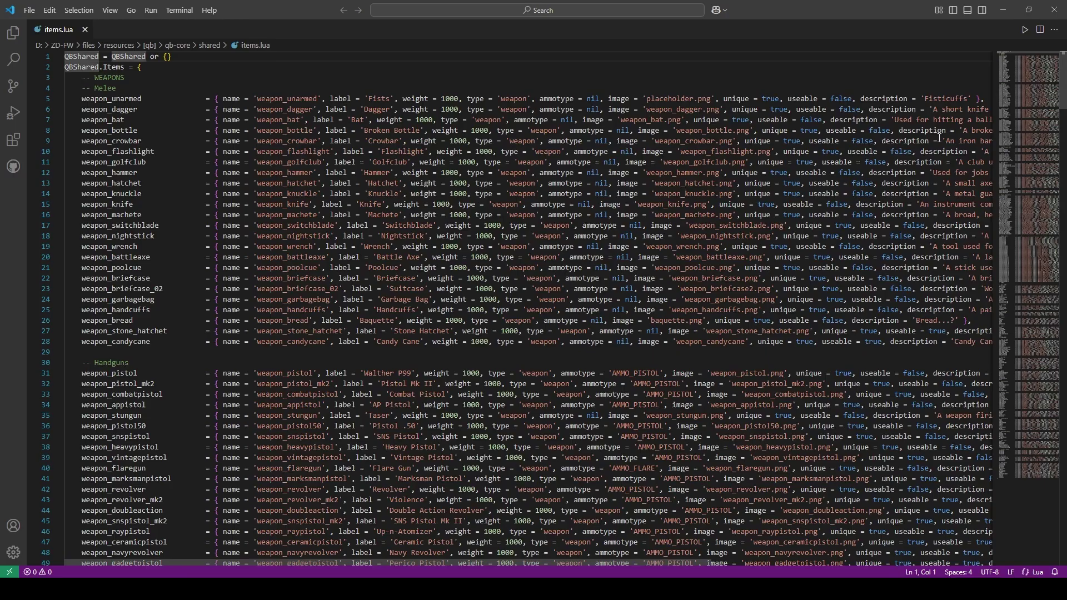
drag(1065, 88, 1064, 423)
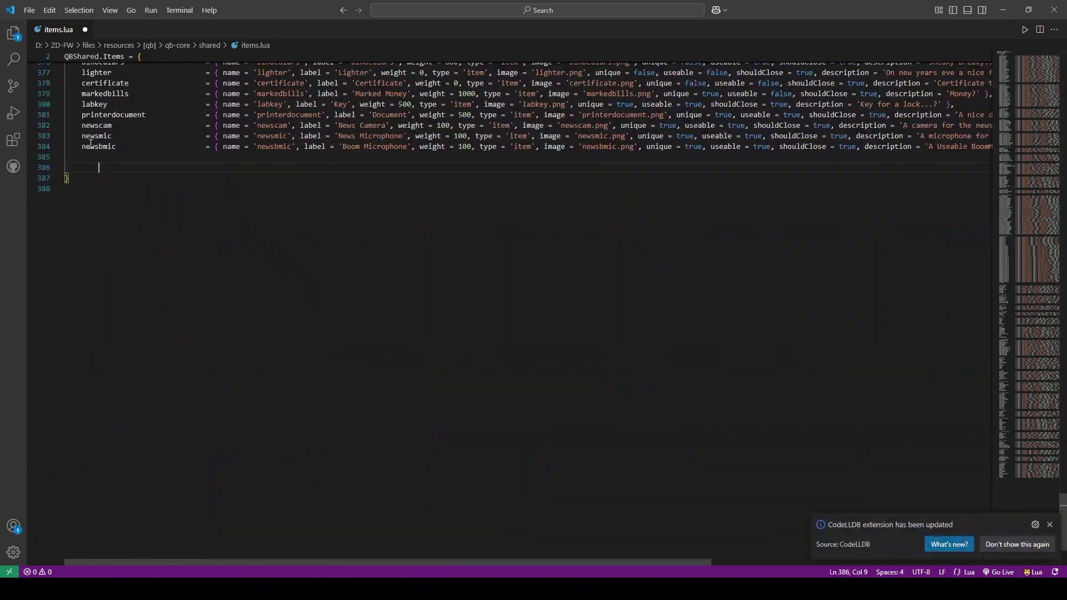
key(ctrl+v)
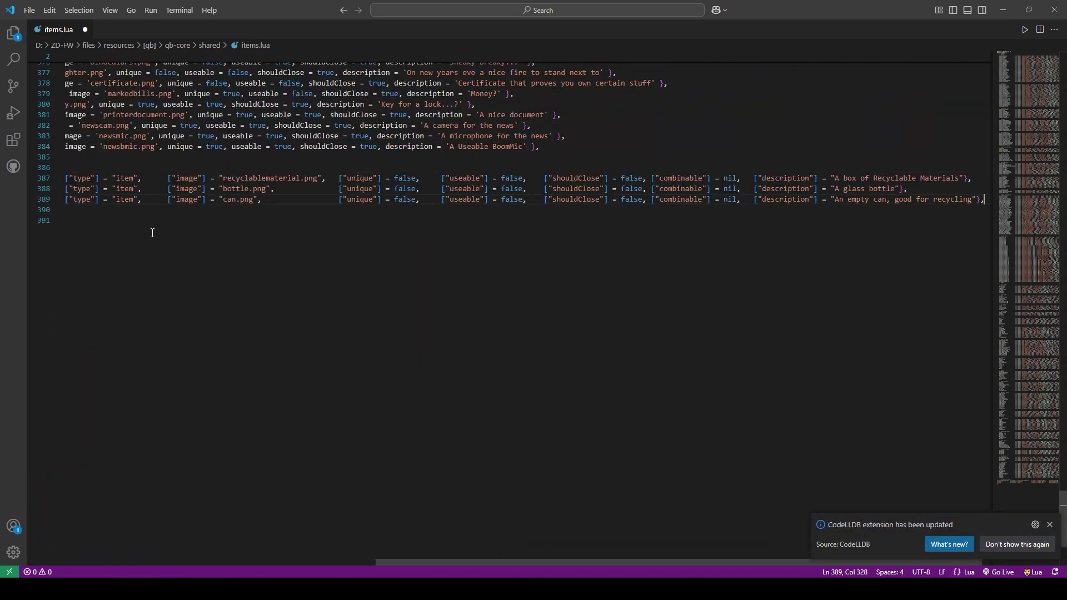
key(Return)
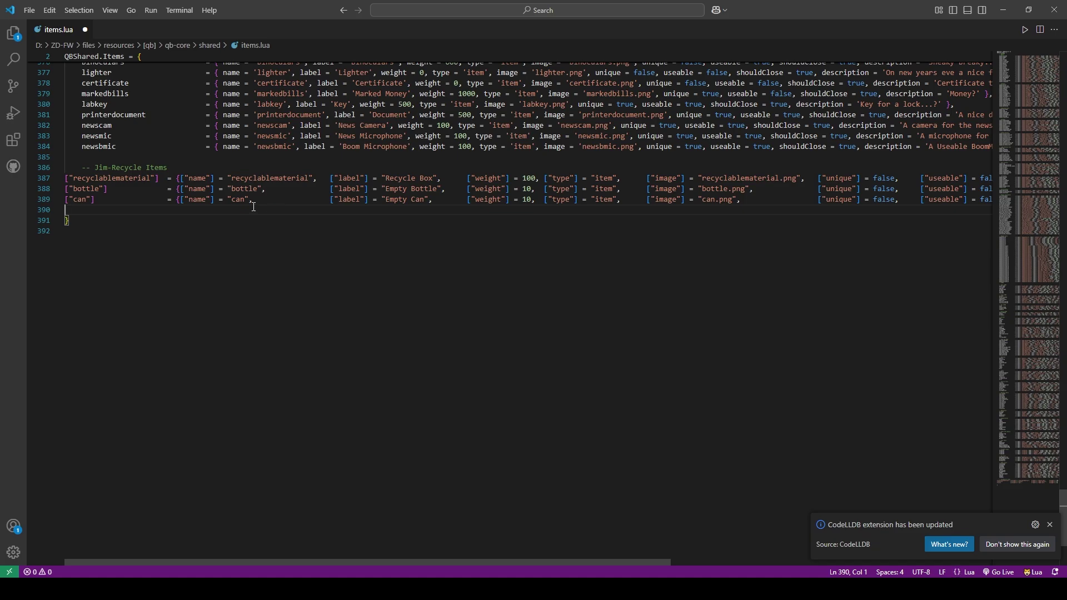
- Open jim-recycle's config.lua and set the ScrapyardSearching skillcheck to "ox_lib", saving the file
key(alt+Tab)
double_click(170, 72)
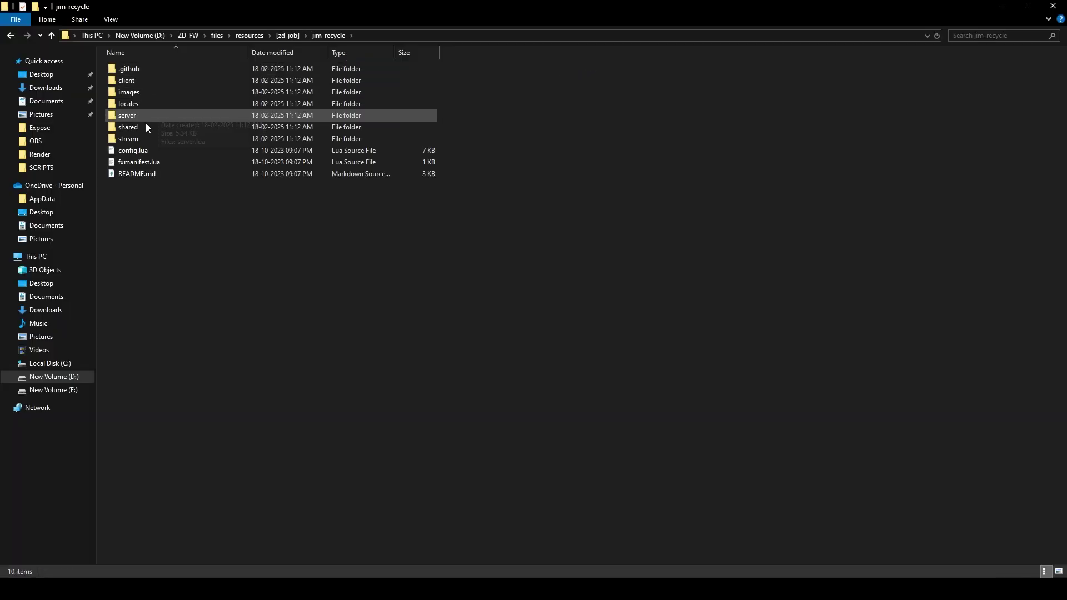
double_click(141, 150)
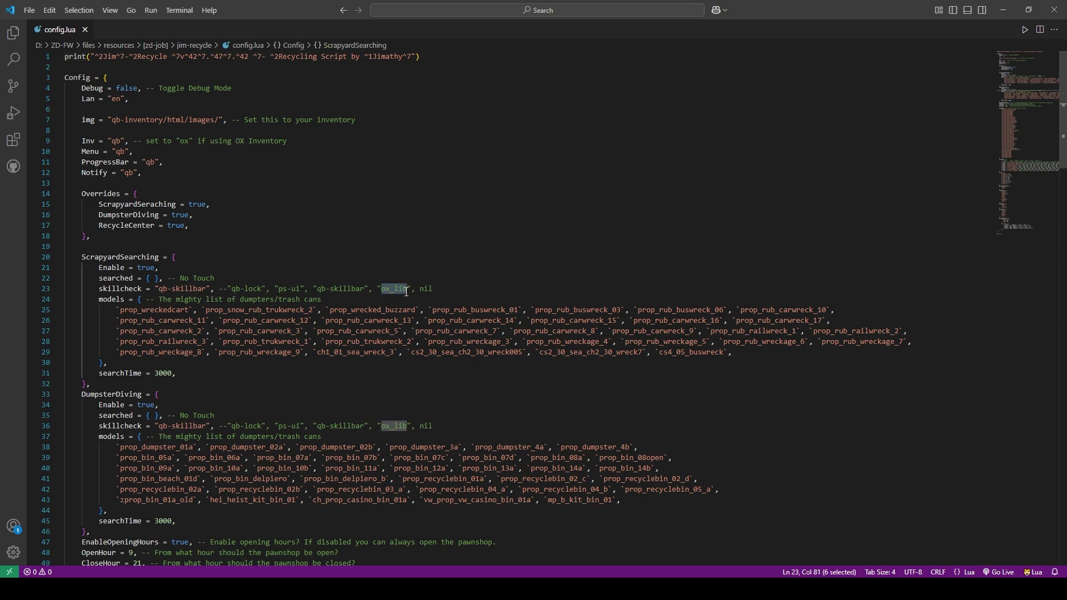
drag(158, 289, 198, 289)
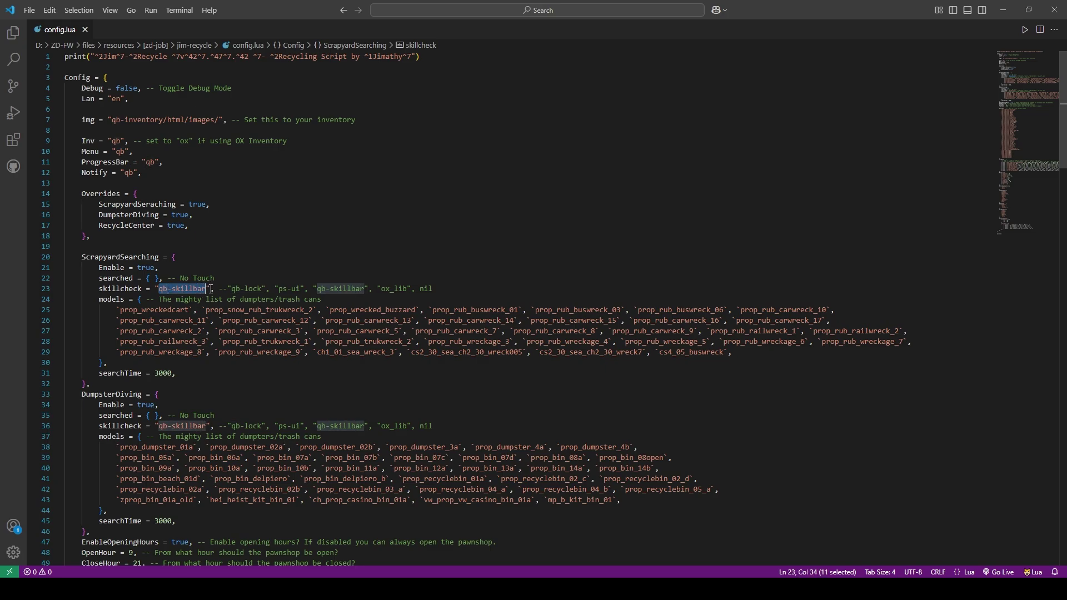
text(ox_lib)
key(ctrl+s)
- Set the DumpsterDiving skillcheck in config.lua to "ox_lib"
scroll(167, 338, down, 2)
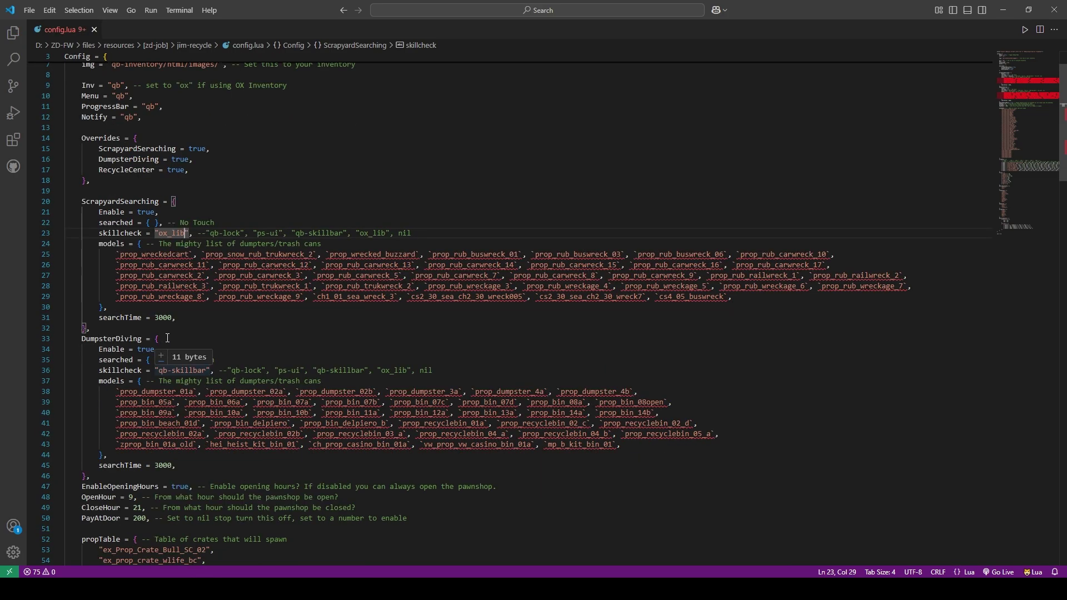
drag(159, 371, 199, 371)
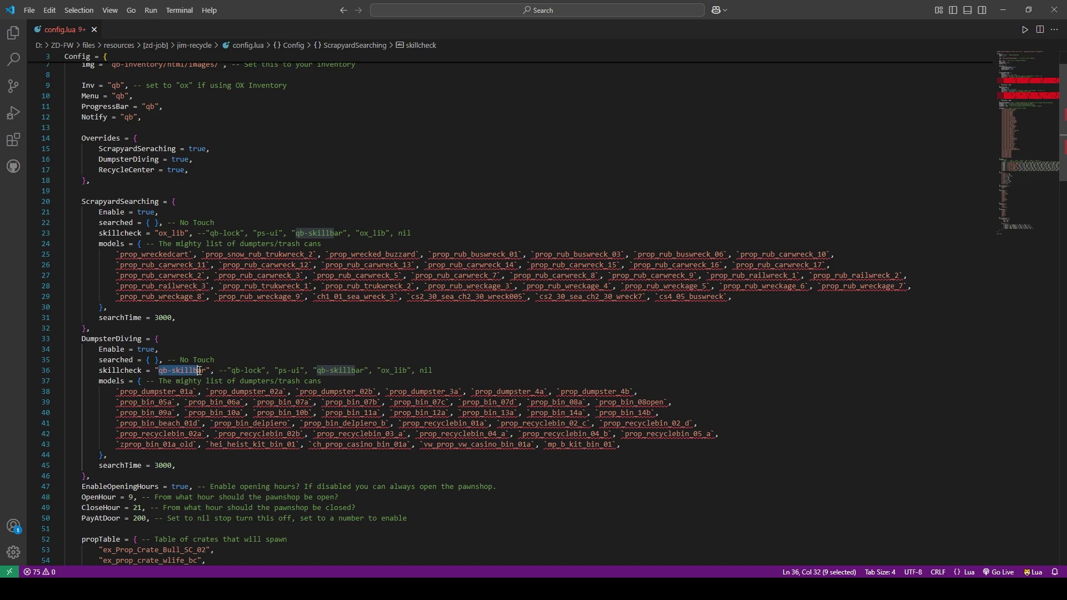
text(ox_lib)
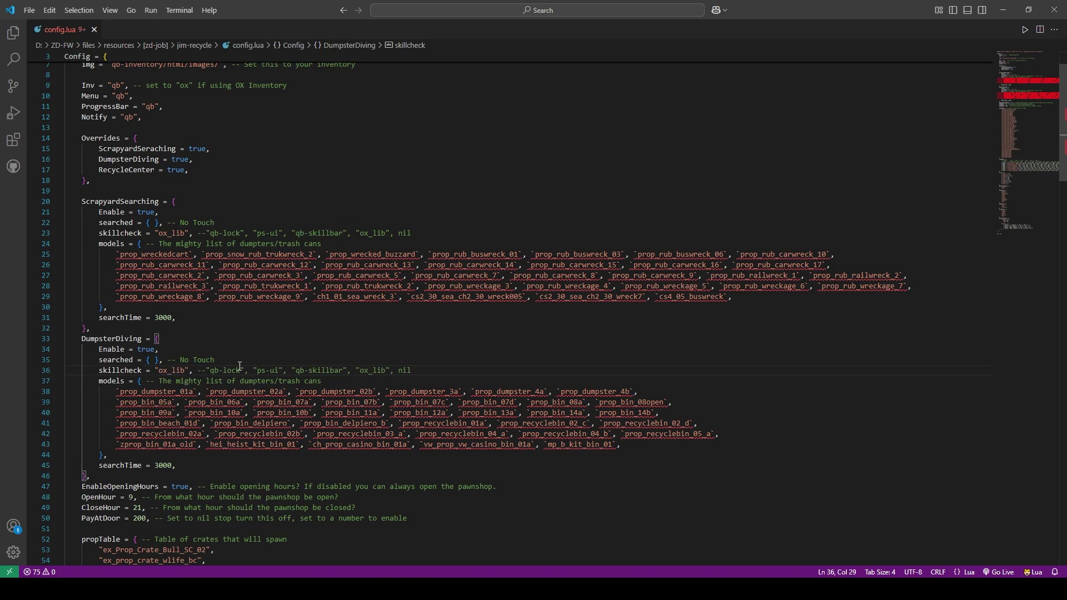
- Review the remaining config.lua settings and the recycling centre definitions in jim-recycle/shared/location.lua
scroll(88, 339, down, 20)
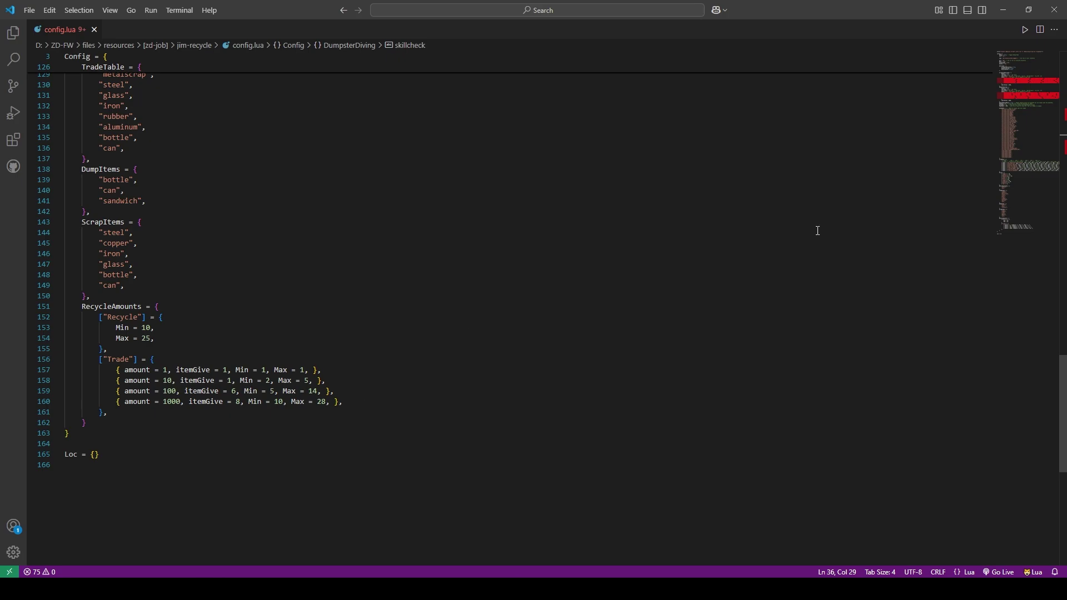
key(alt+Tab)
double_click(151, 130)
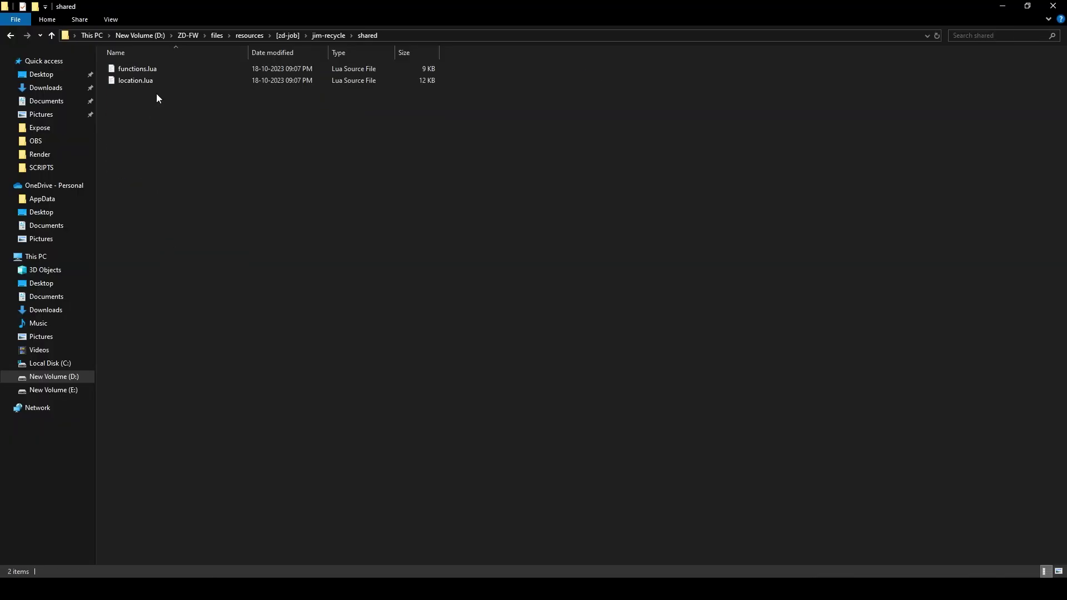
double_click(135, 82)
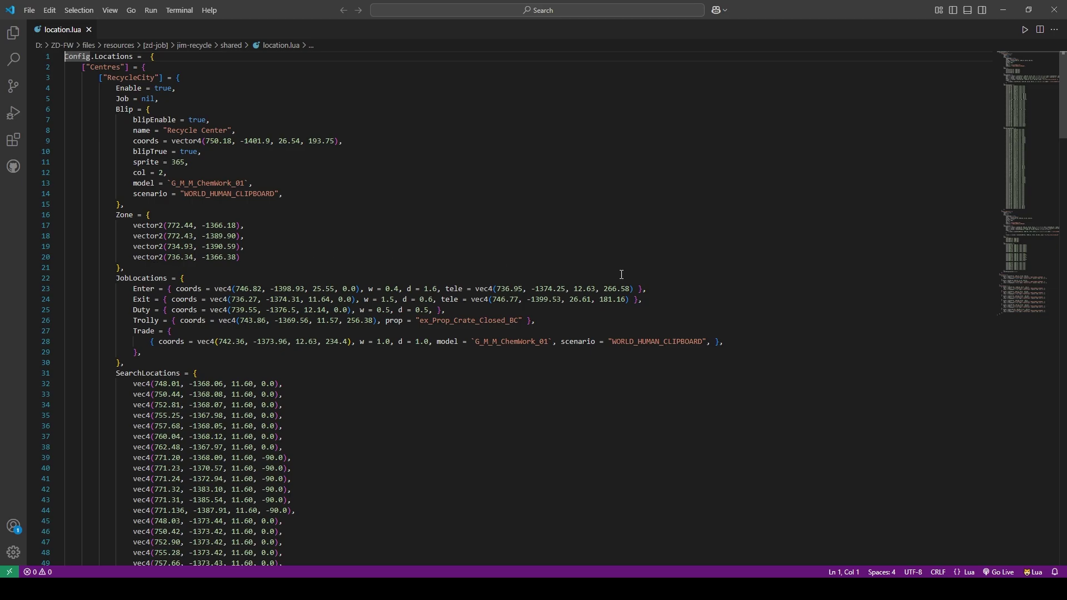
scroll(496, 350, down, 20)
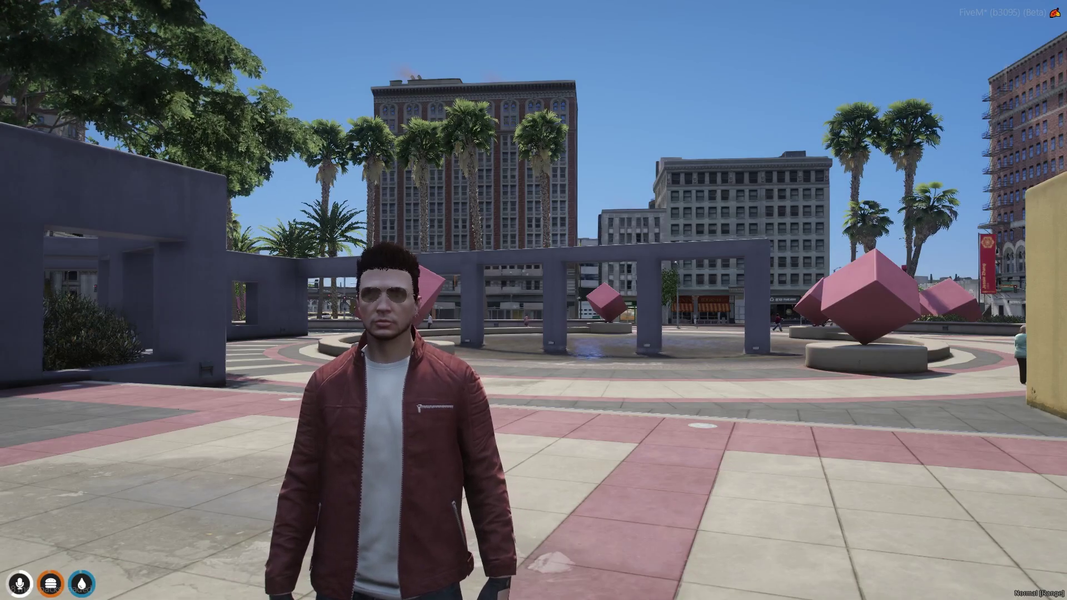
- Switch to the FiveM game and set a map waypoint beside the Recycle Center in La Mesa
key(Escape)
click(617, 311)
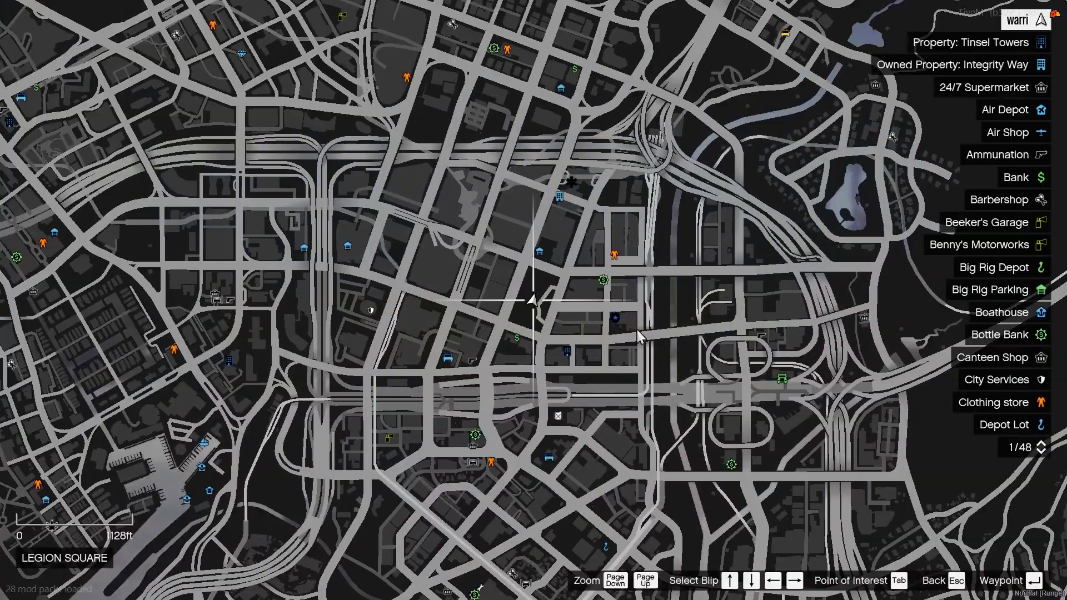
drag(676, 411, 503, 301)
scroll(566, 384, up, 1)
scroll(568, 384, up, 3)
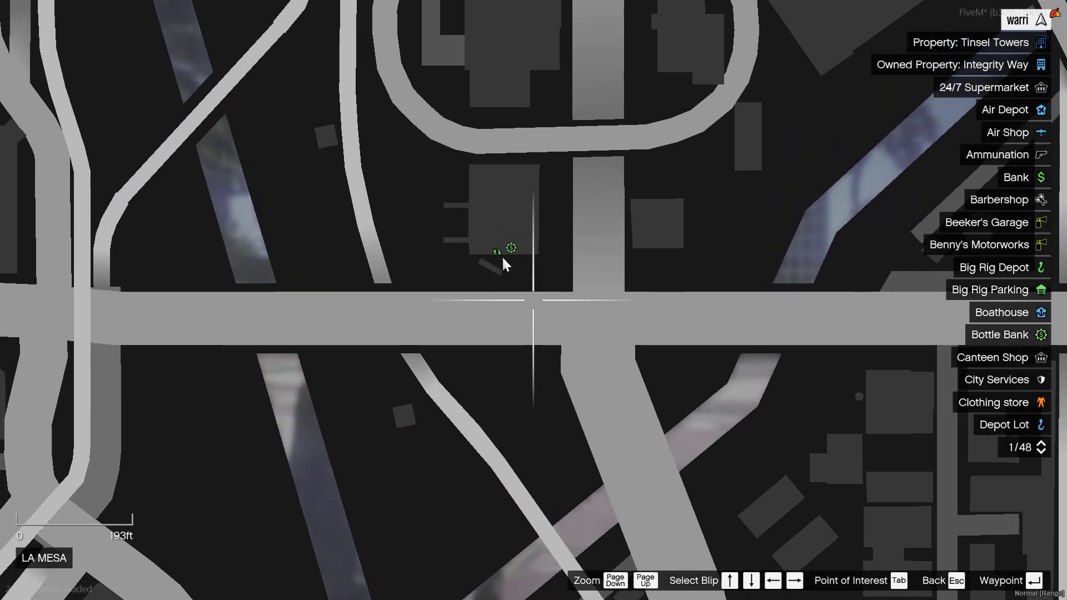
click(498, 252)
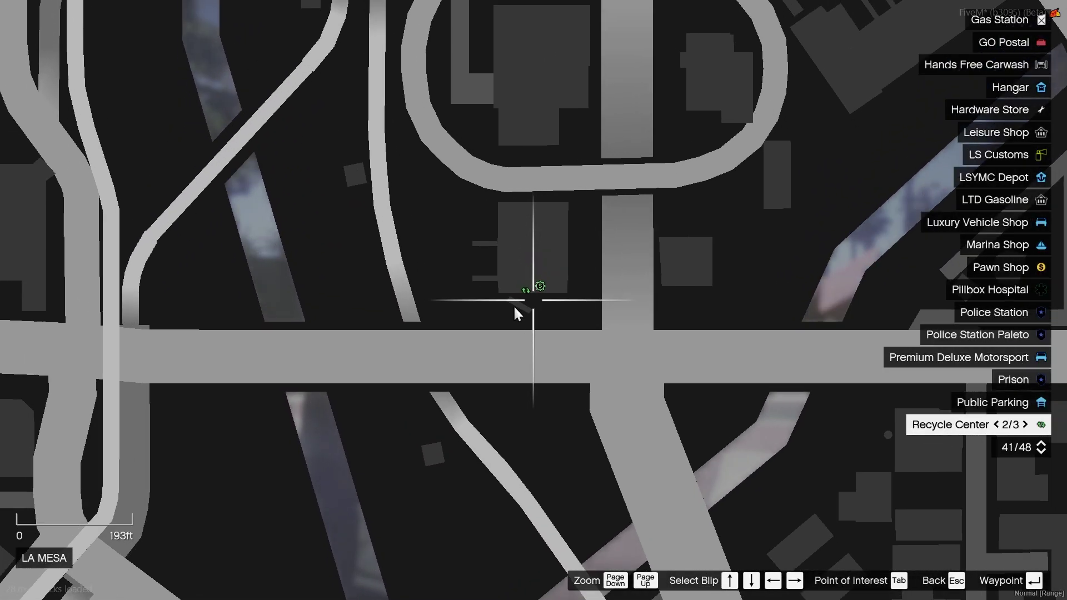
drag(572, 333, 549, 321)
click(544, 303)
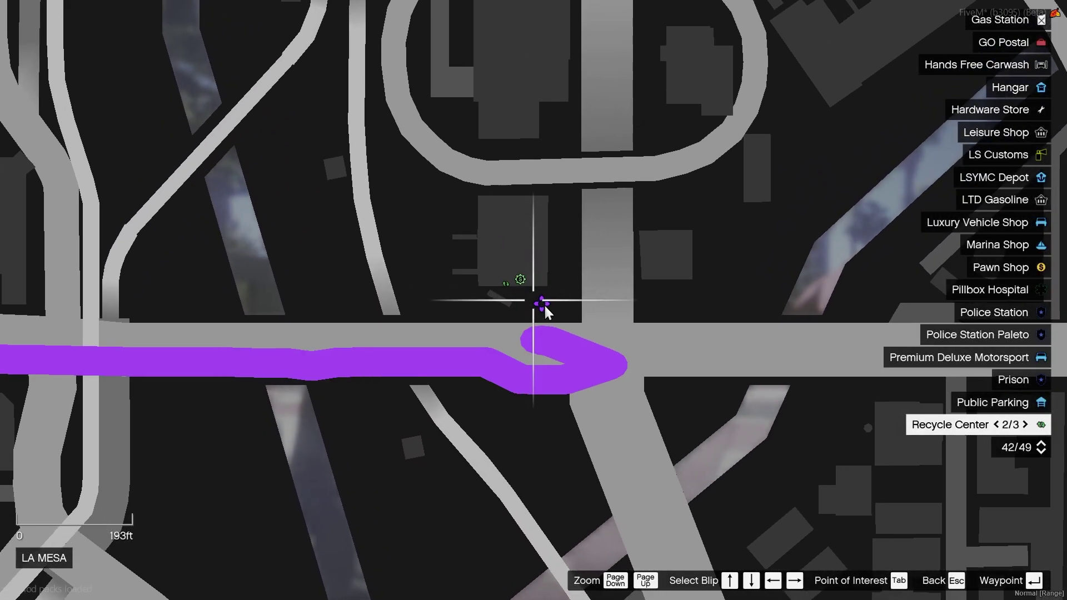
key(Escape)
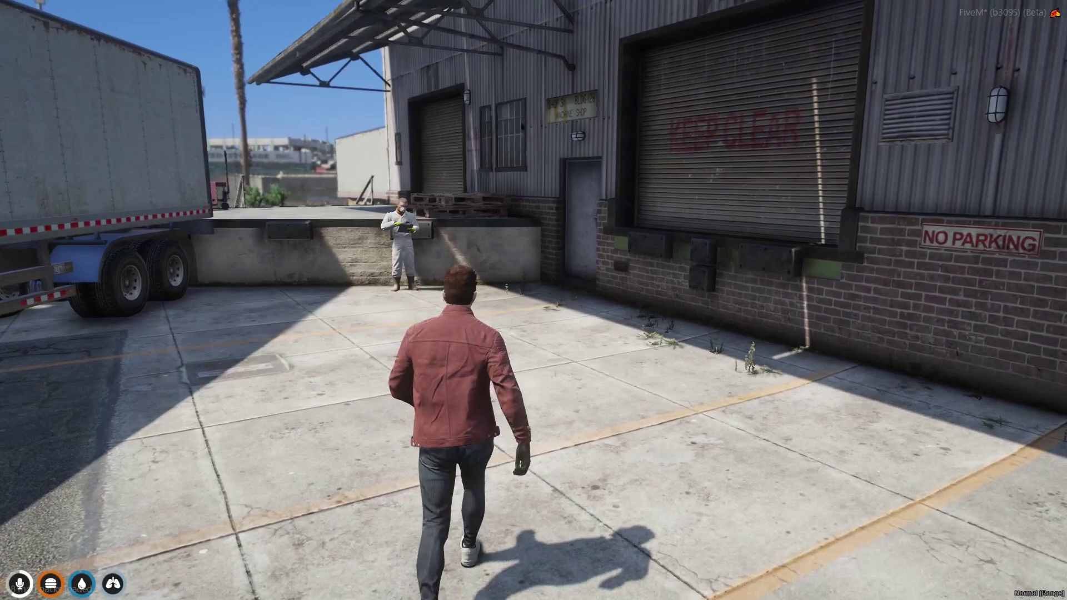
- Run to the recycling warehouse's side door and pay the $200 fee to enter
key(shift+w)
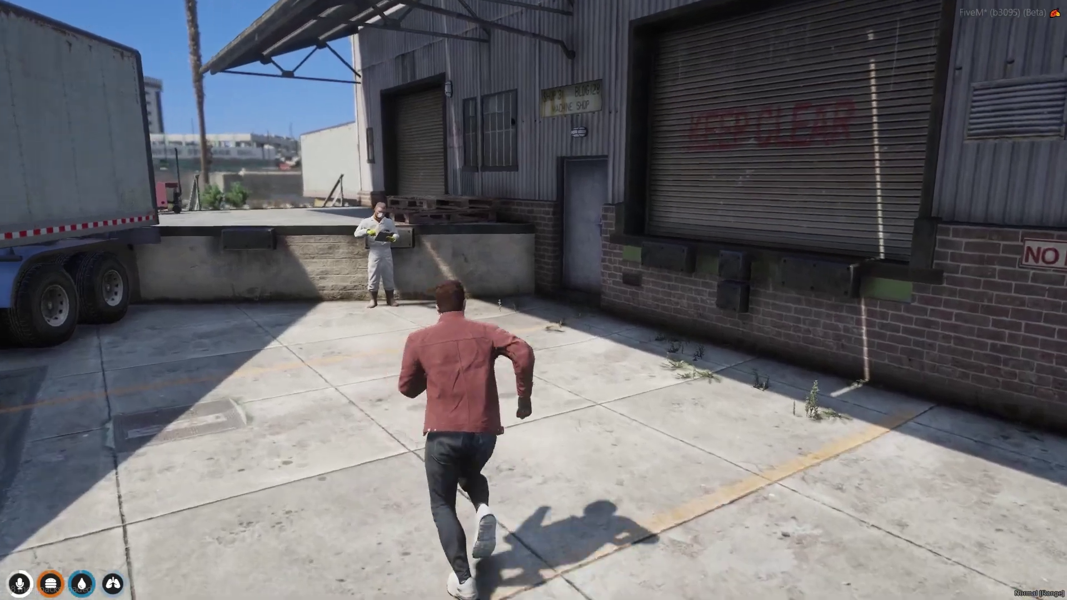
key(alt)
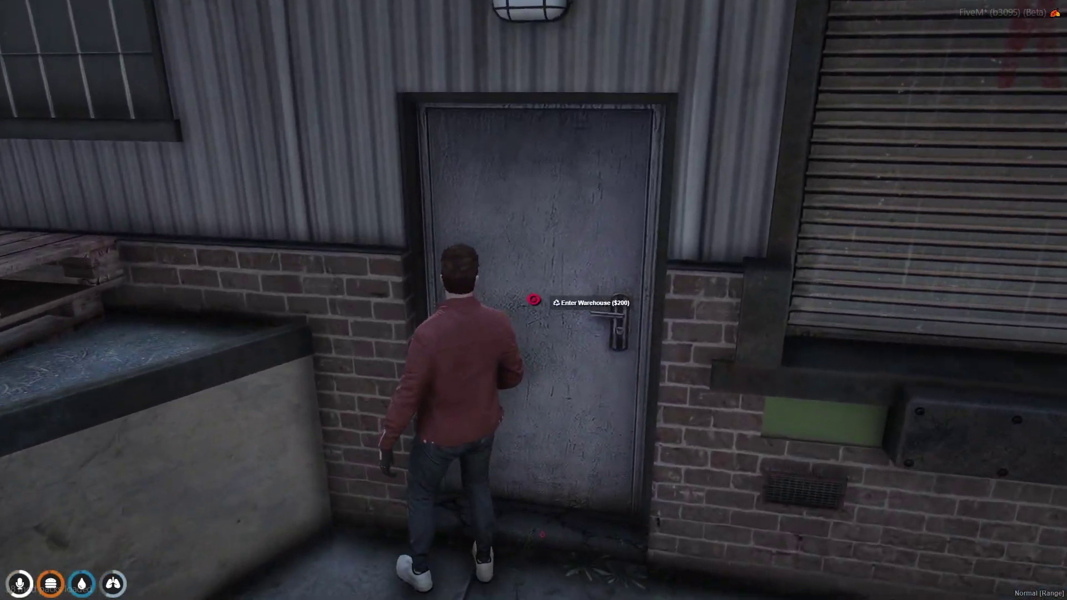
click(615, 309)
key(e)
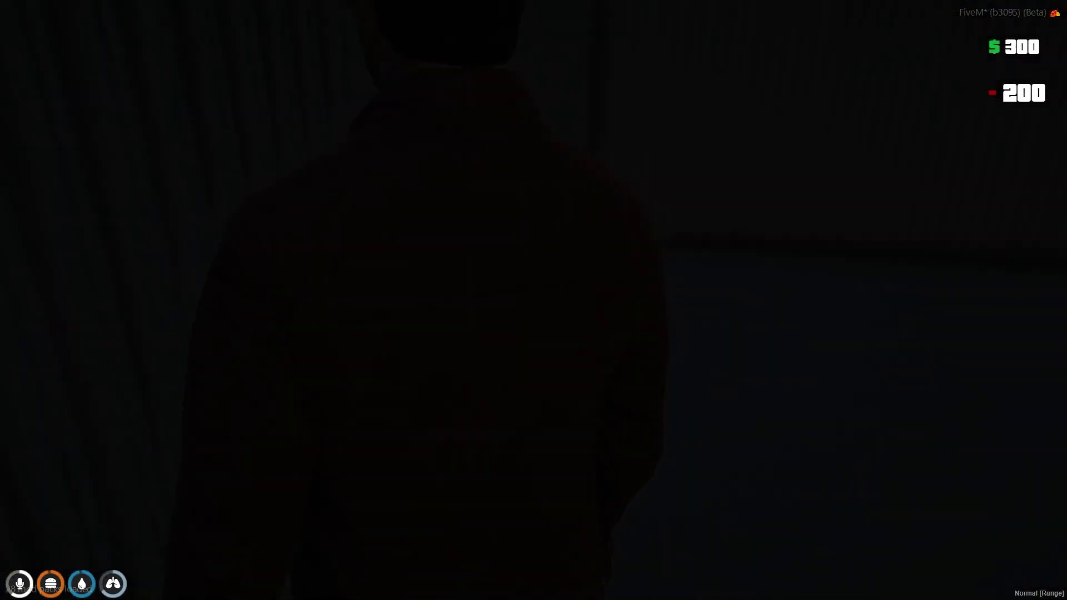
- Walk into the warehouse office and clock on duty at the desk laptop
key(w)
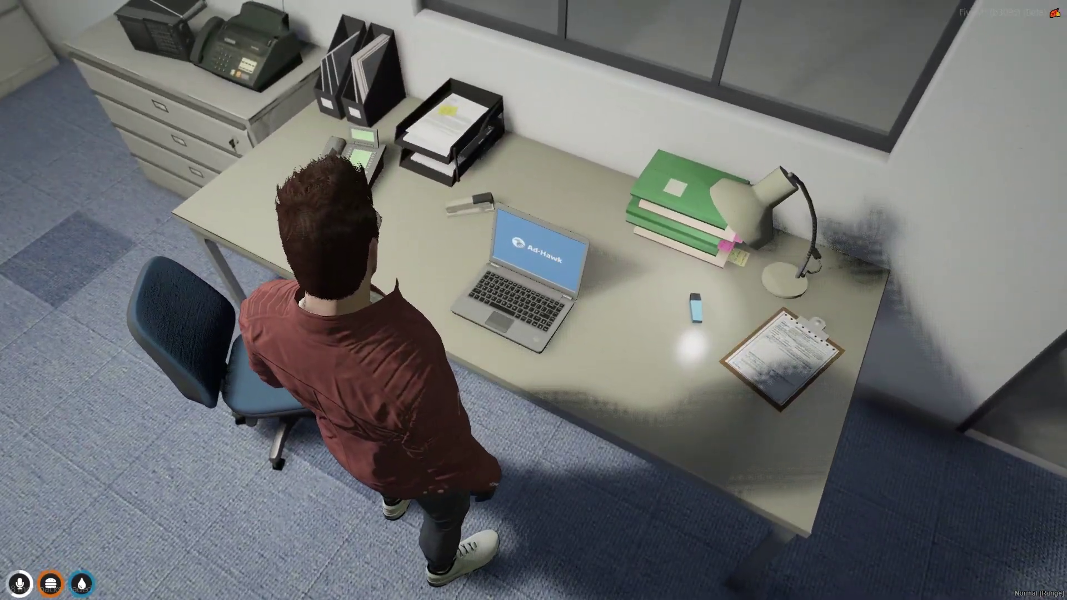
key(alt)
right_click(533, 300)
click(606, 311)
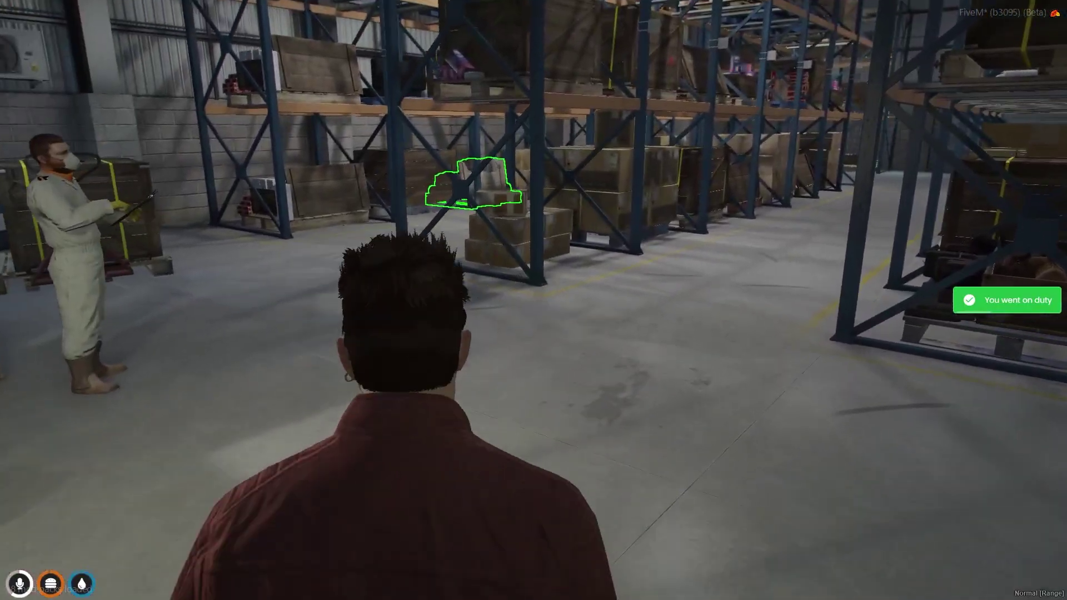
- Go to the green-outlined pile on the warehouse racks and search it
key(w)
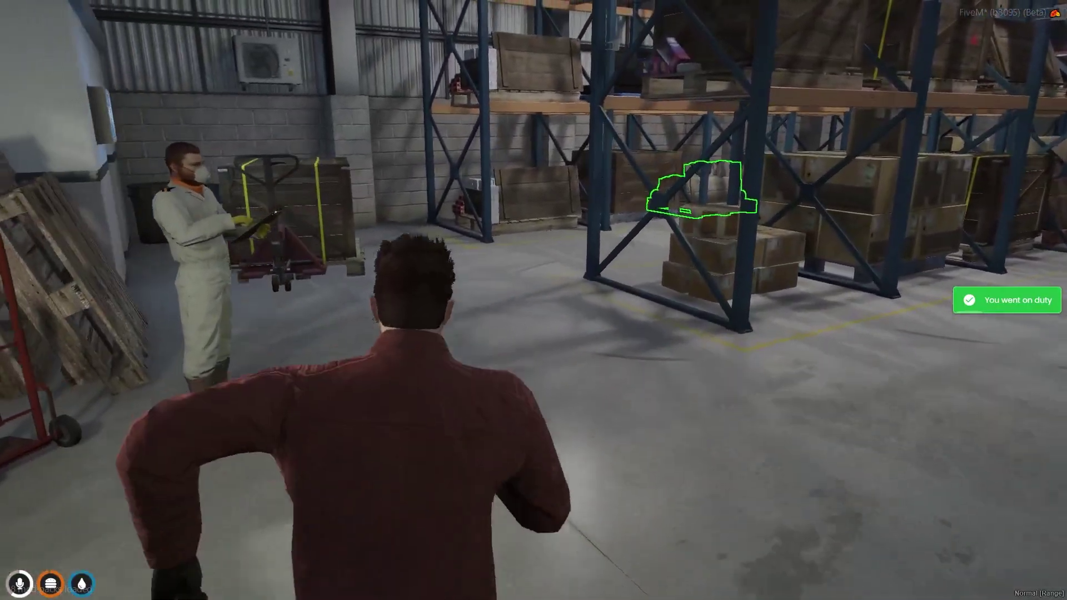
key(w)
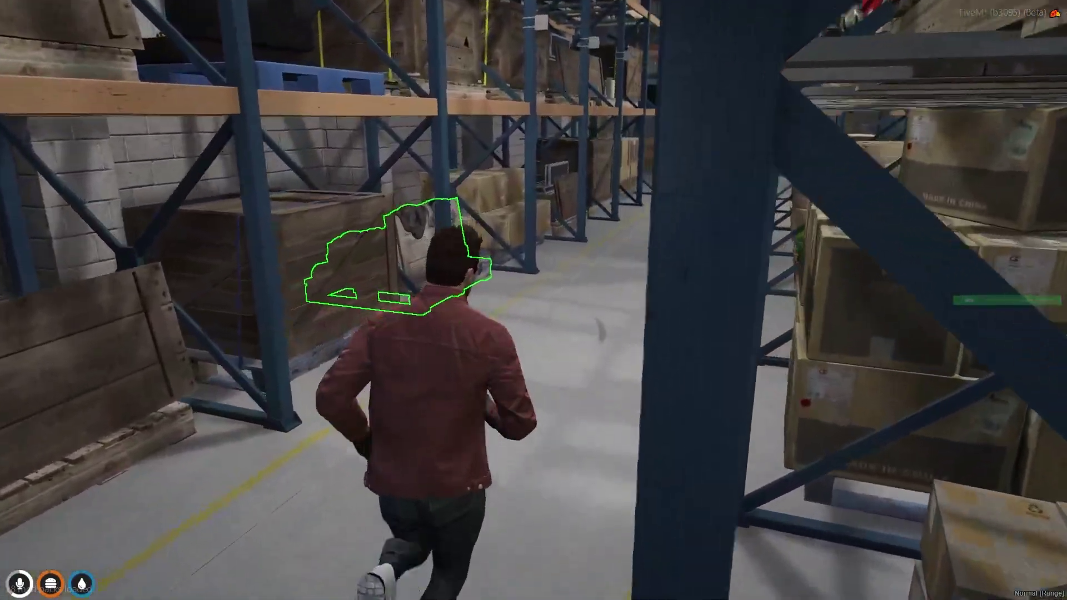
key(alt)
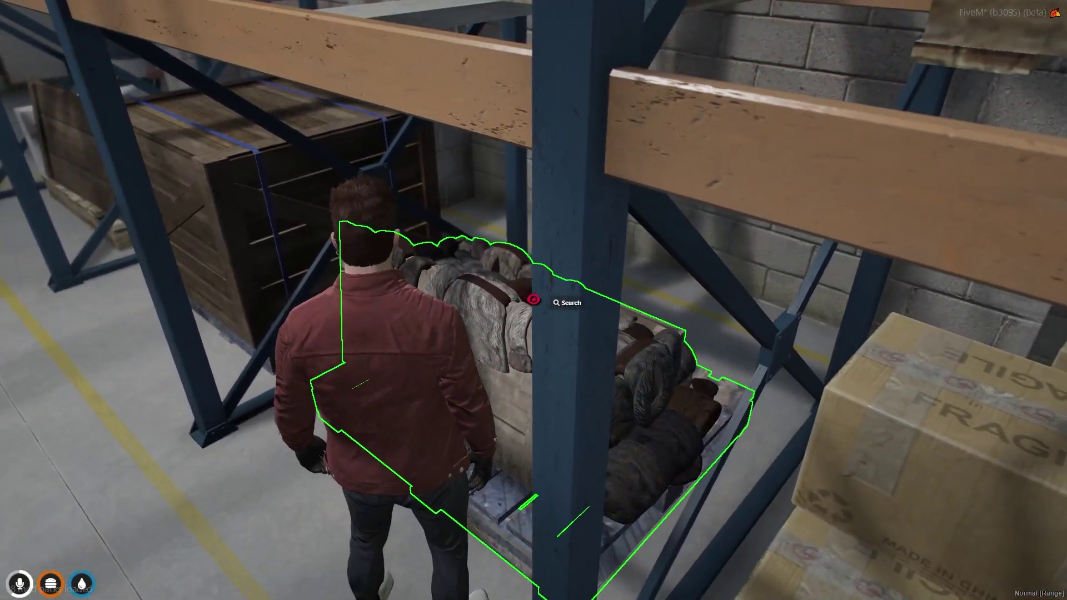
click(533, 300)
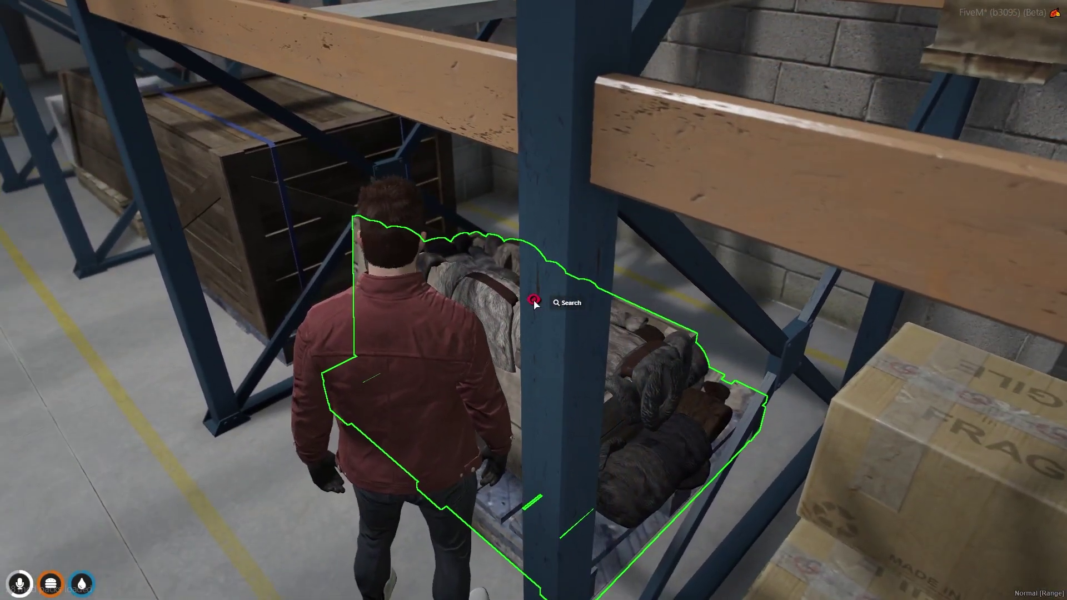
click(567, 303)
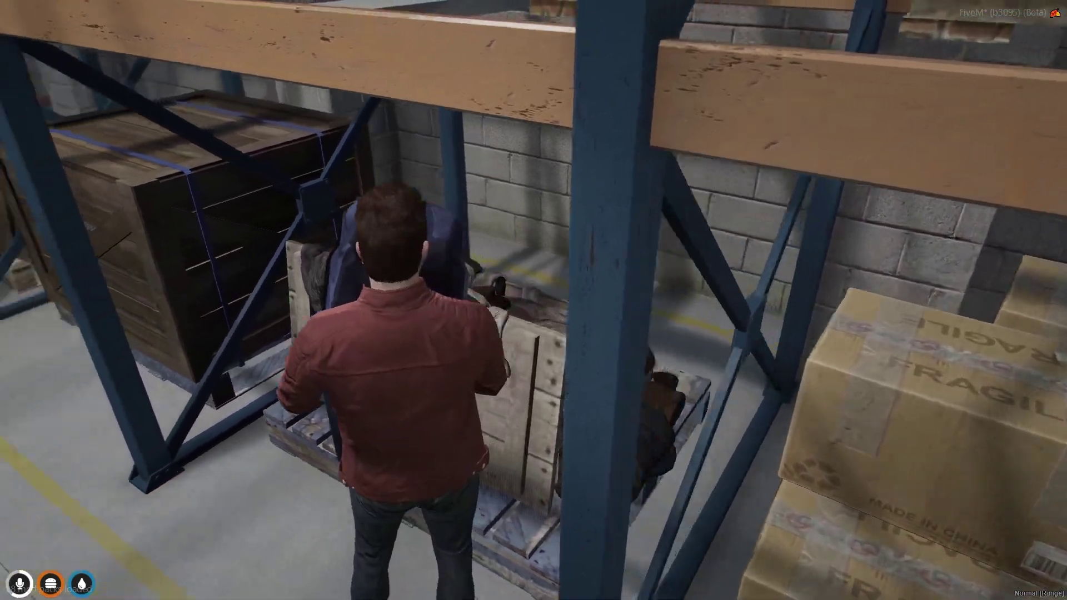
- Carry the found item to the red-outlined wooden crate, drop it off, and check the inventory for the reward
key(w)
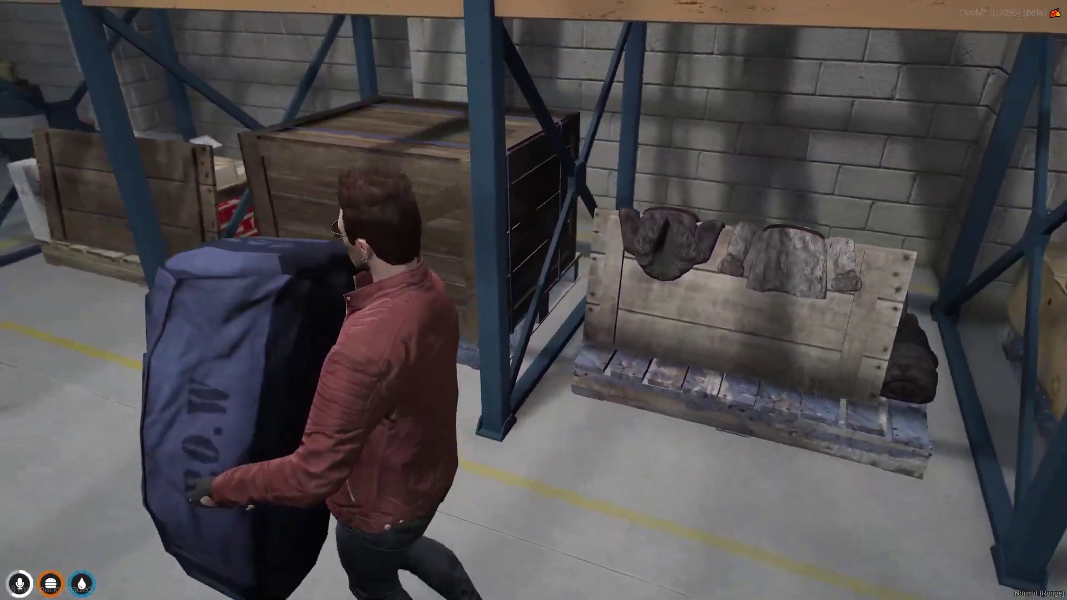
key(w)
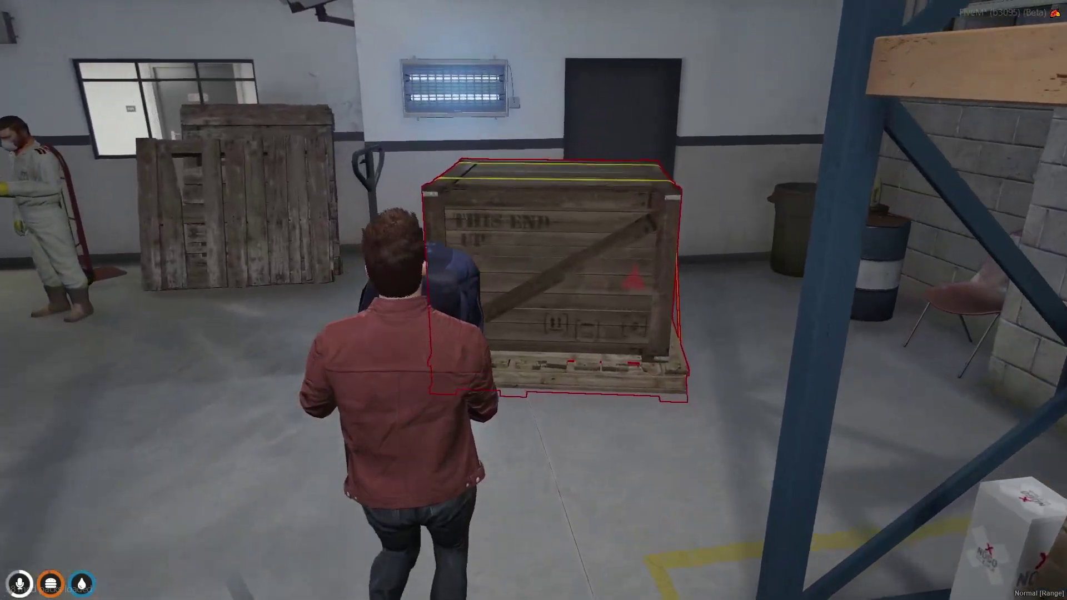
key(alt)
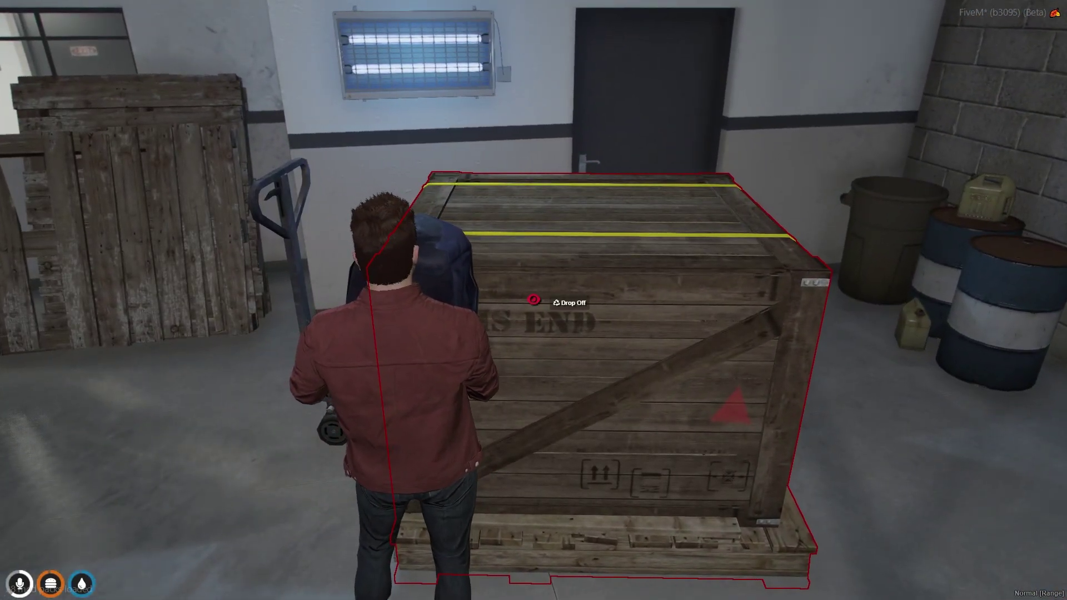
click(572, 302)
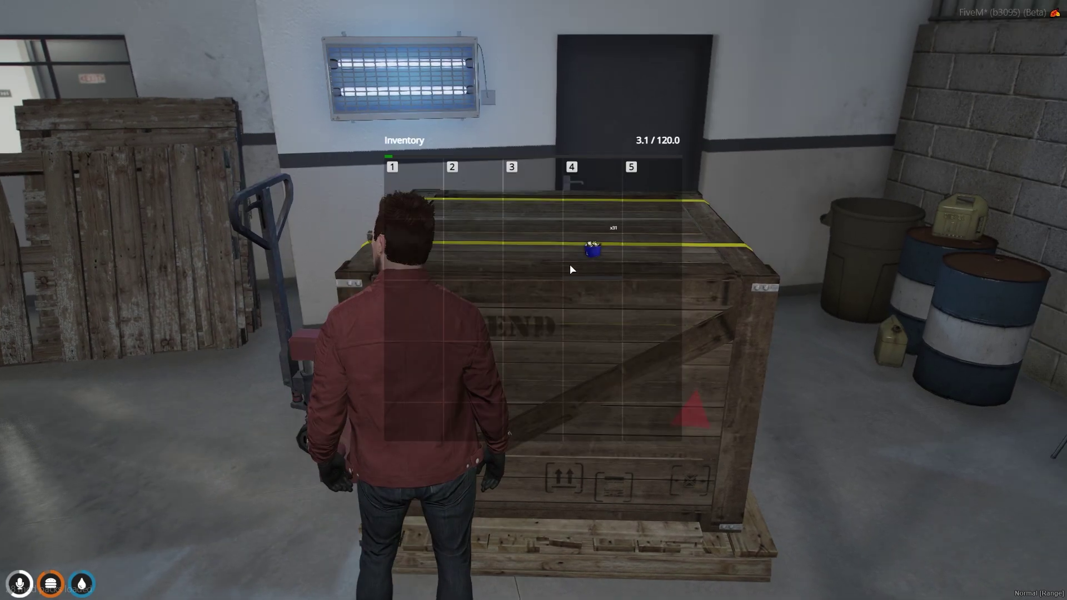
key(Escape)
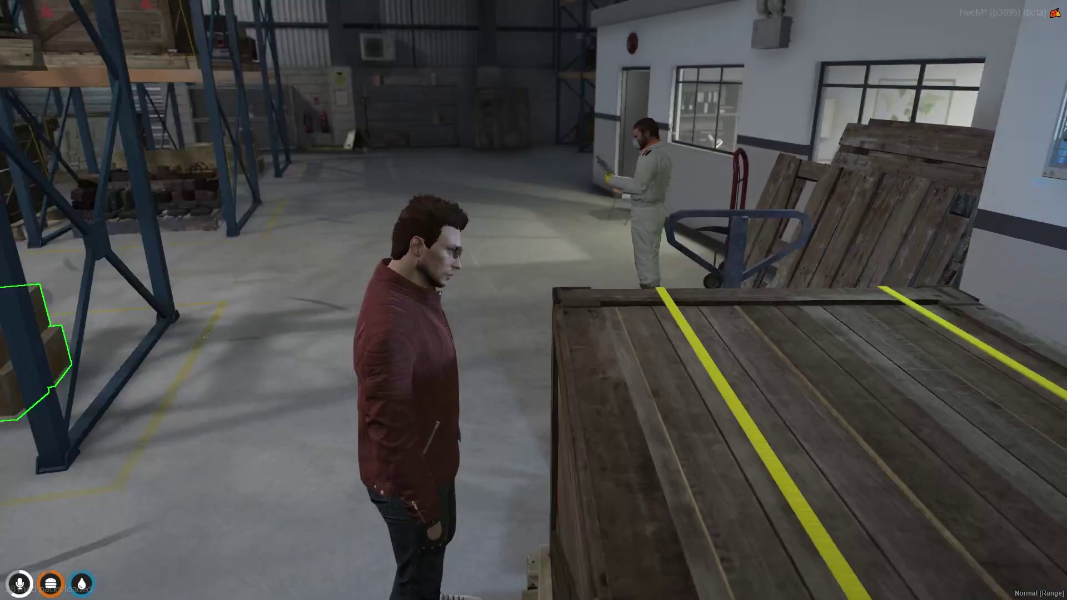
- Trade 1 material with the masked worker inside the warehouse and inspect the received item in the inventory
key(w)
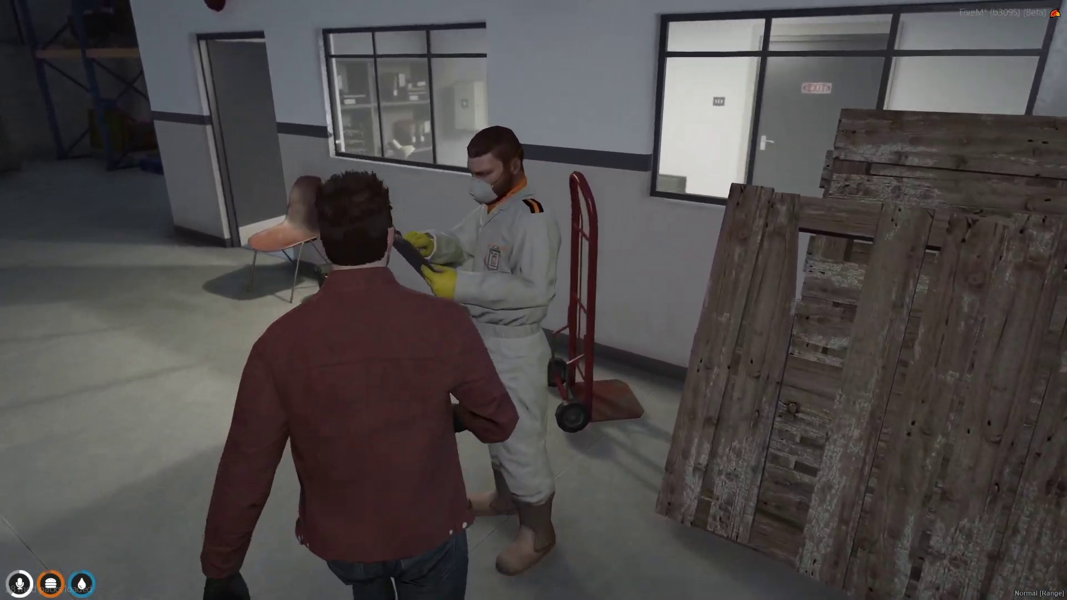
key(alt)
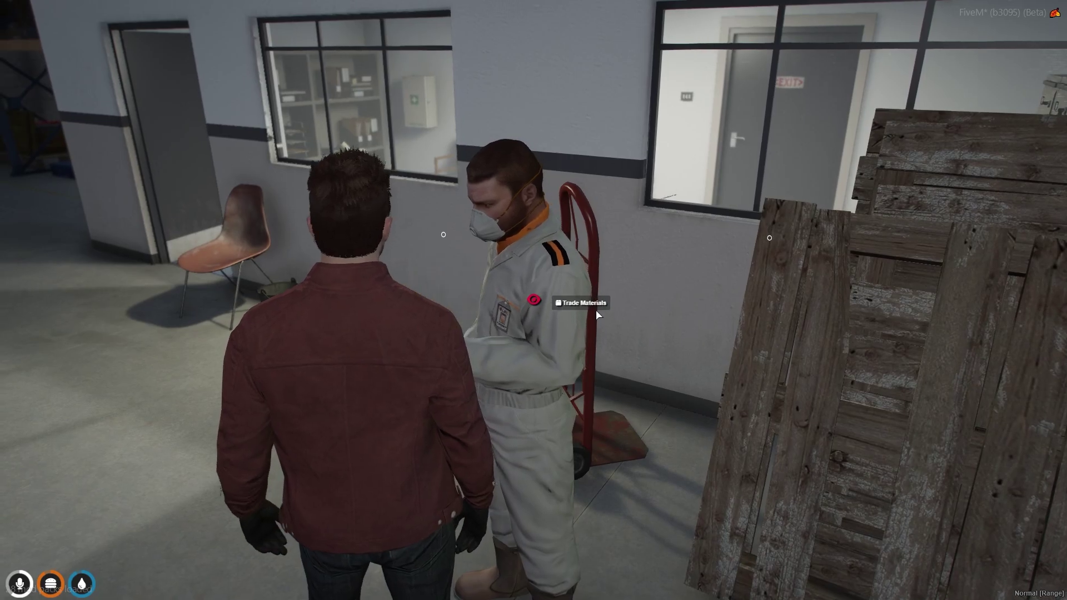
click(585, 303)
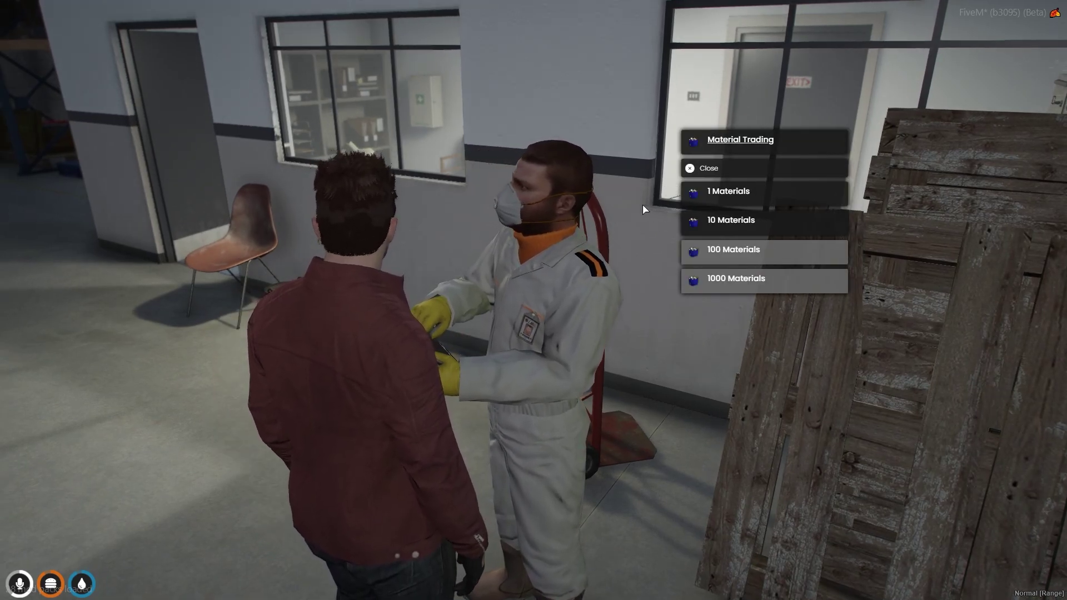
click(742, 202)
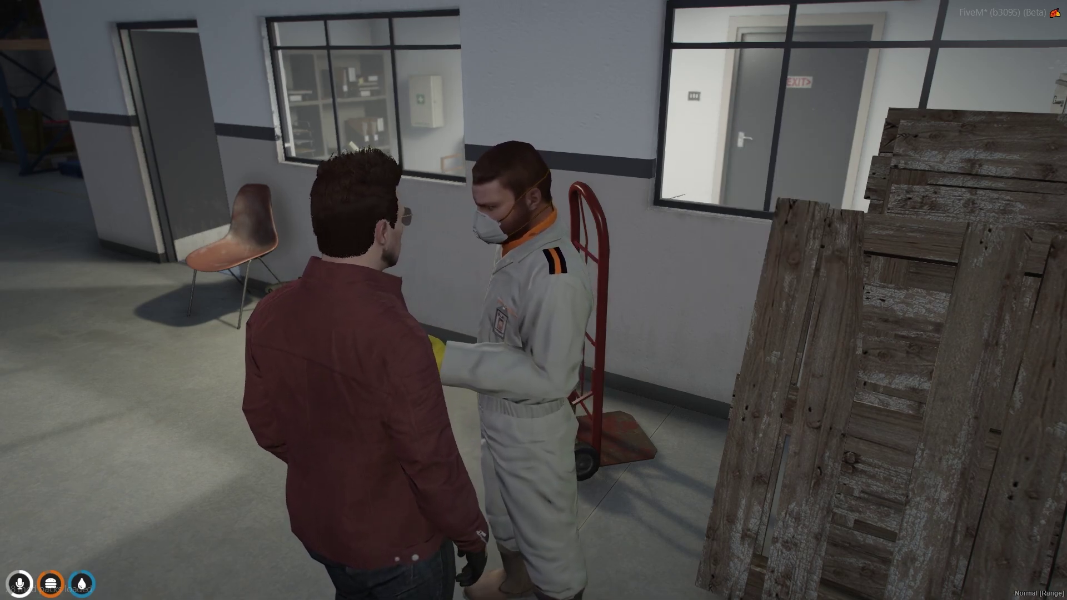
key(Tab)
mouse_move(421, 201)
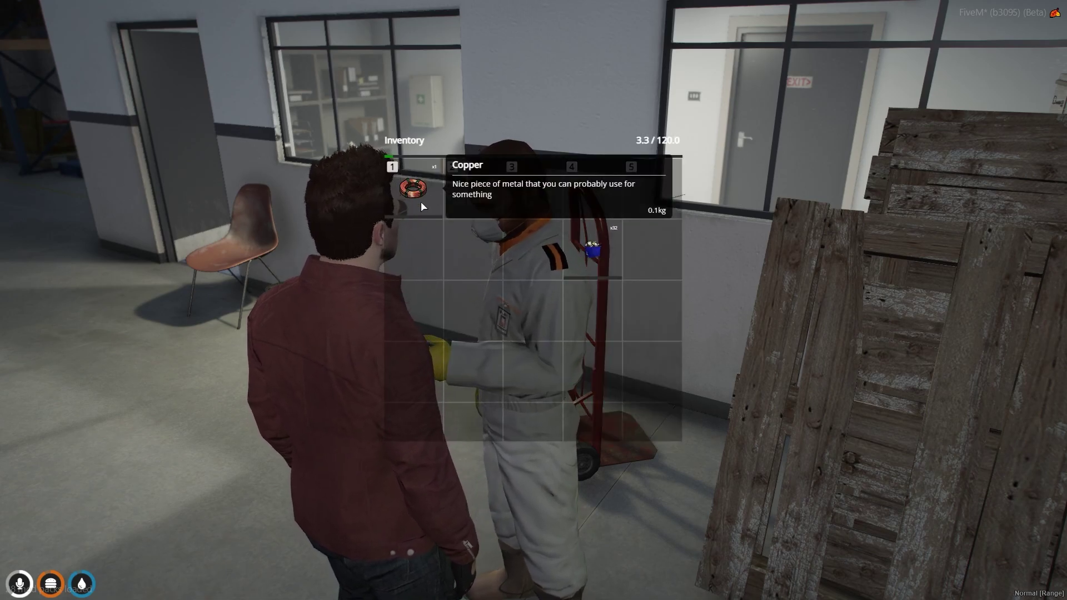
key(Tab)
- Make another material trade with the same warehouse worker and check the new item in the inventory
key(alt)
right_click(534, 300)
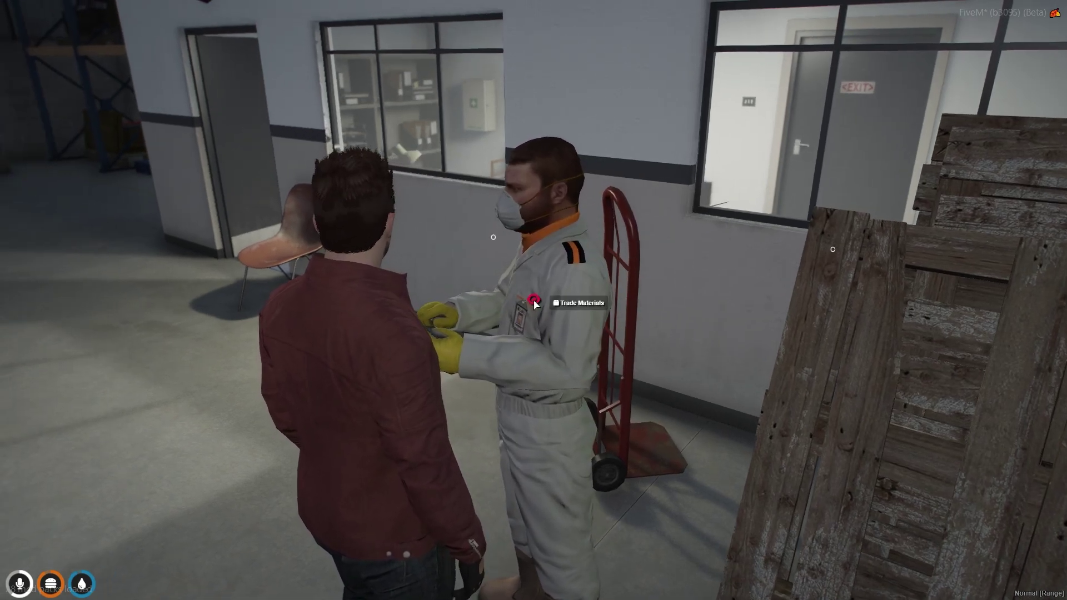
click(585, 301)
mouse_move(483, 193)
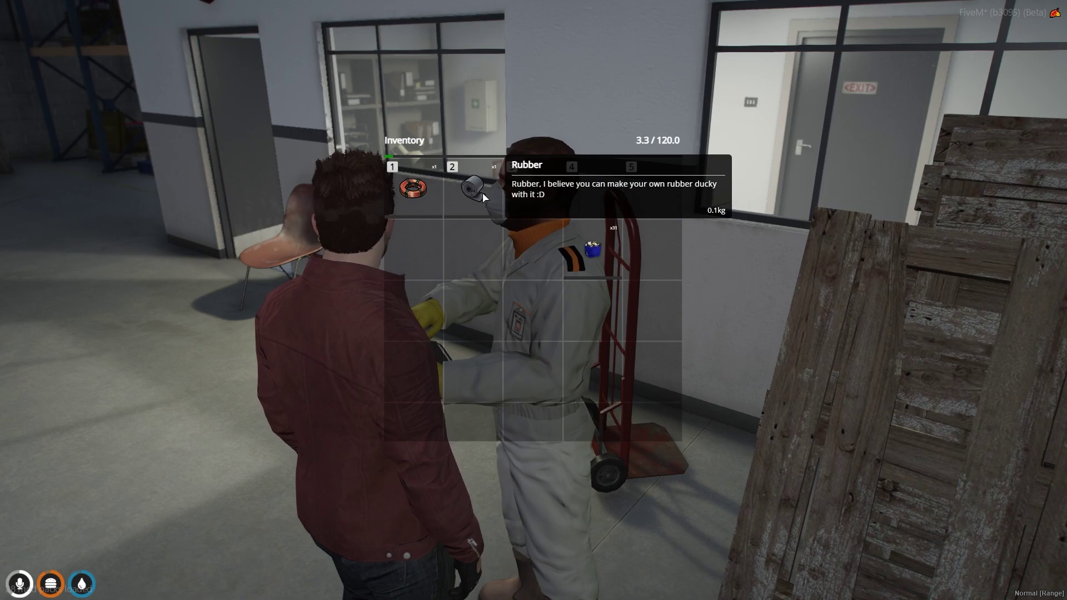
key(Escape)
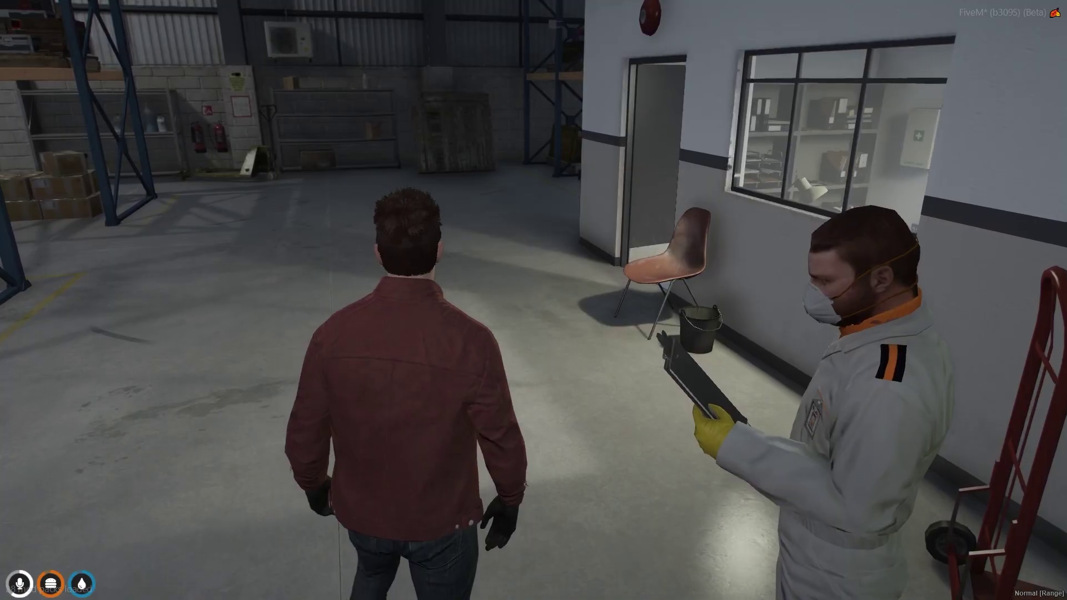
- Return to the office laptop and clock off duty
key(w)
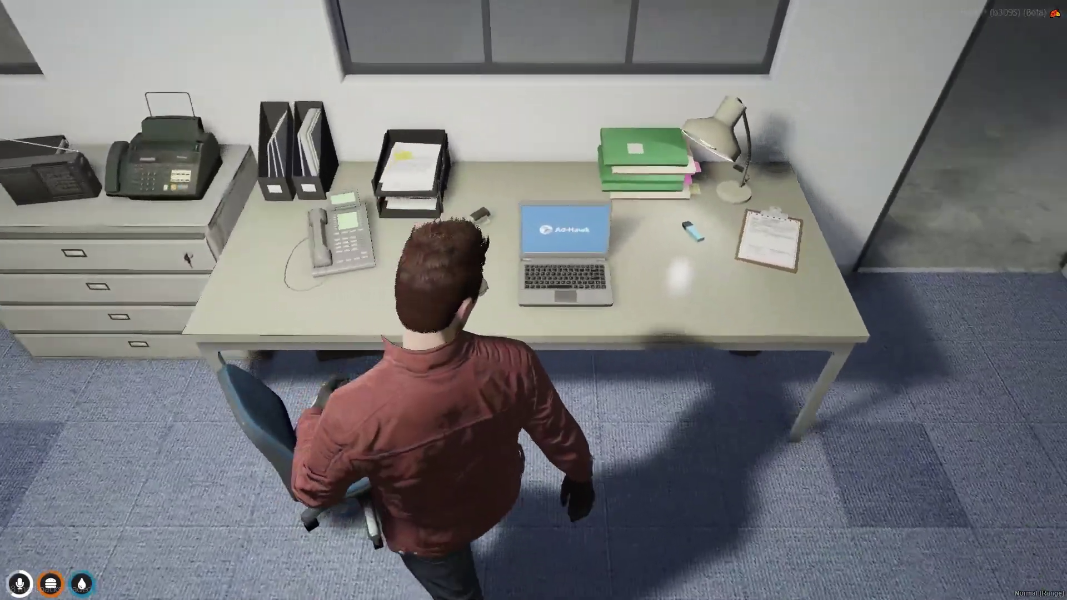
key(alt)
click(584, 304)
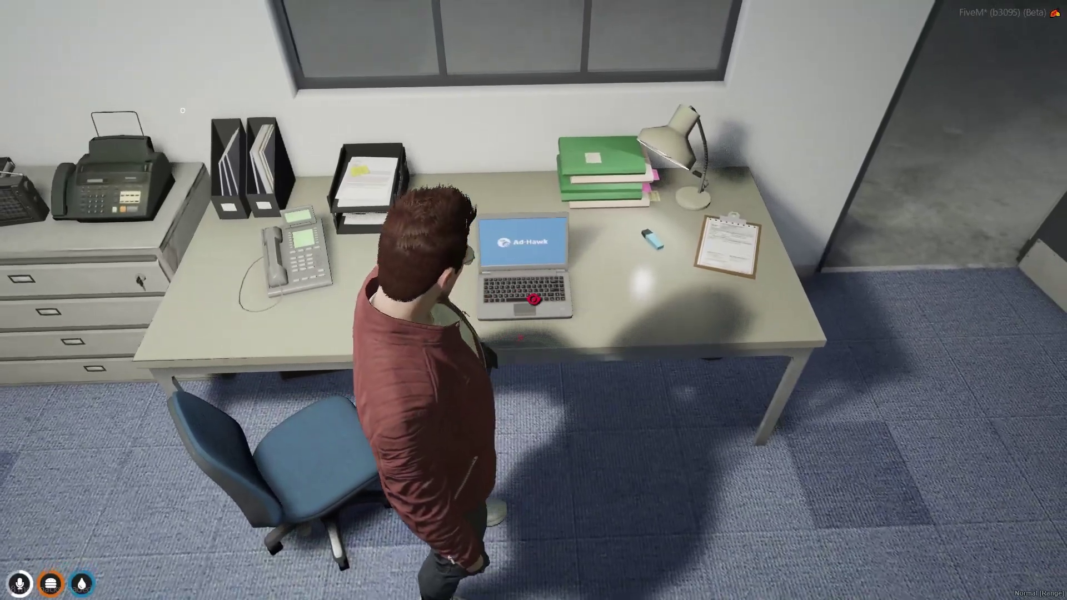
- Walk to the office's EXIT door and leave the warehouse
key(w)
key(w)
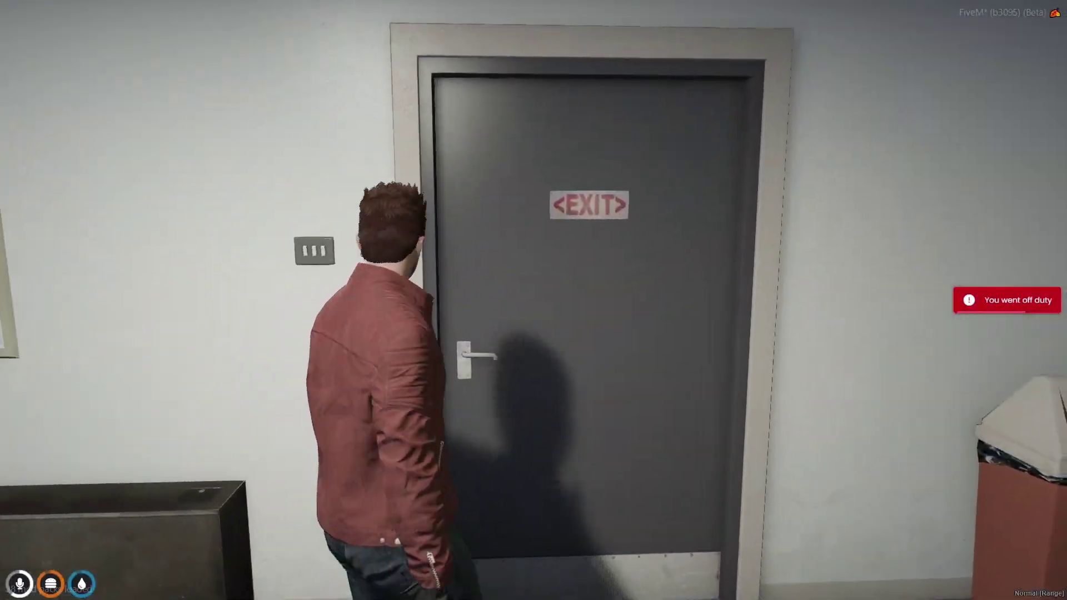
key(alt)
right_click(534, 300)
click(584, 308)
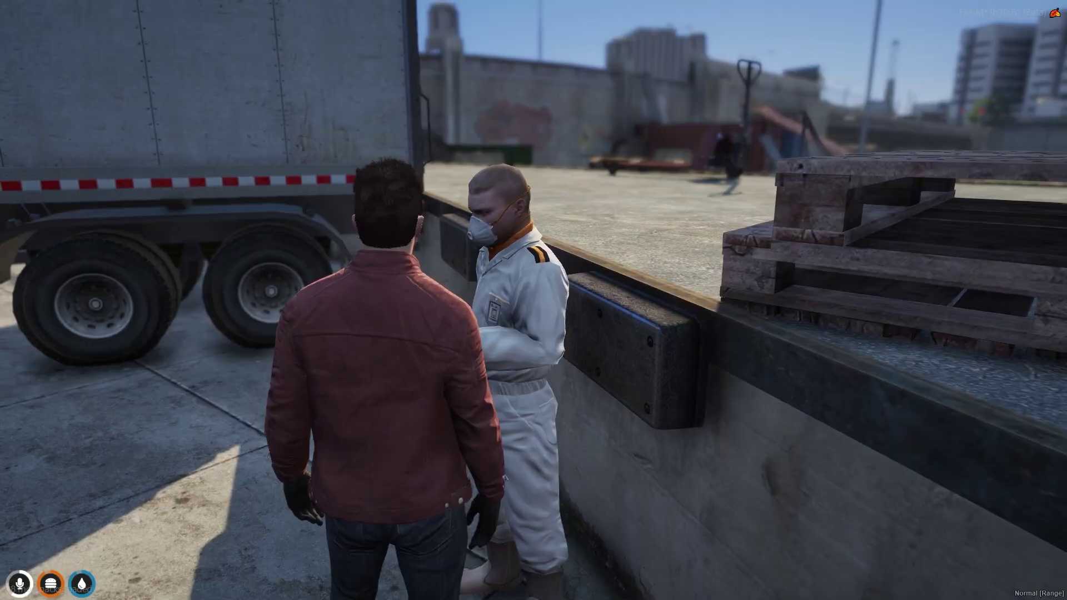
- Sell all Copper and all Rubber at $10 each to the masked worker outside by the loading dock
key(alt)
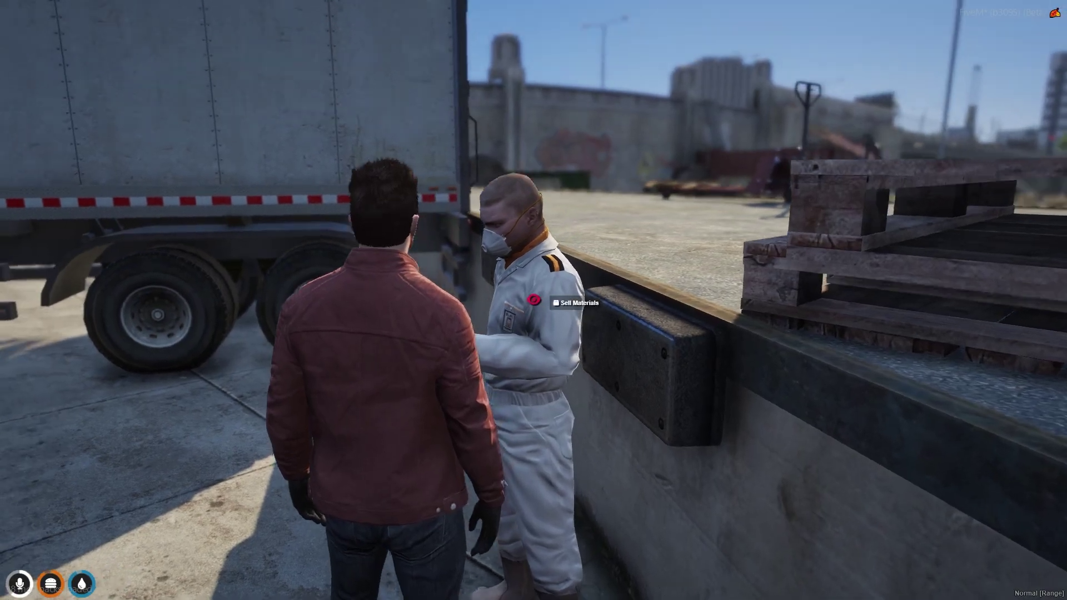
click(589, 306)
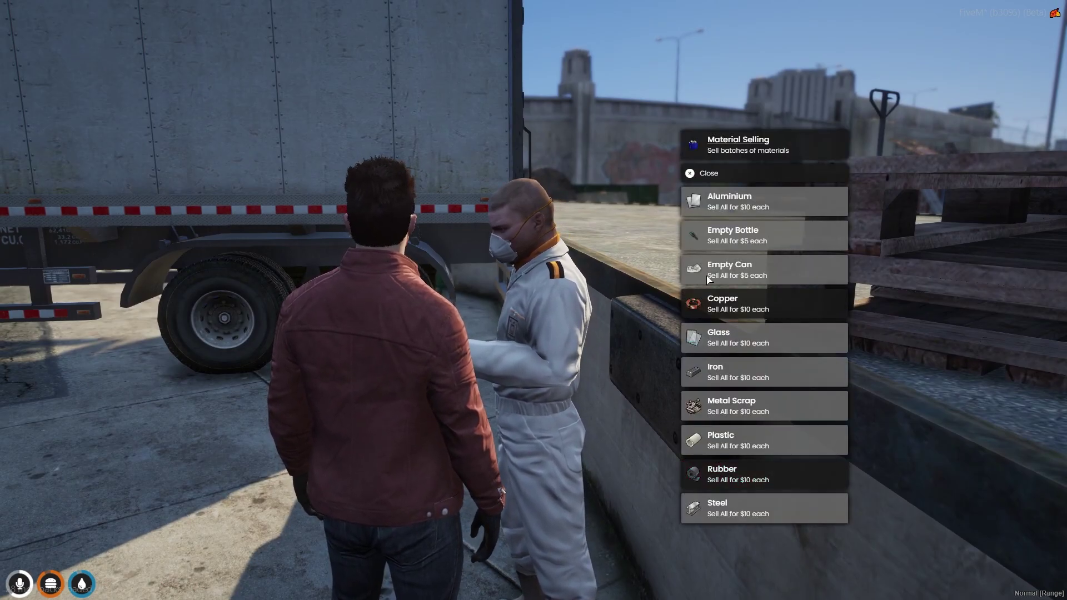
click(719, 308)
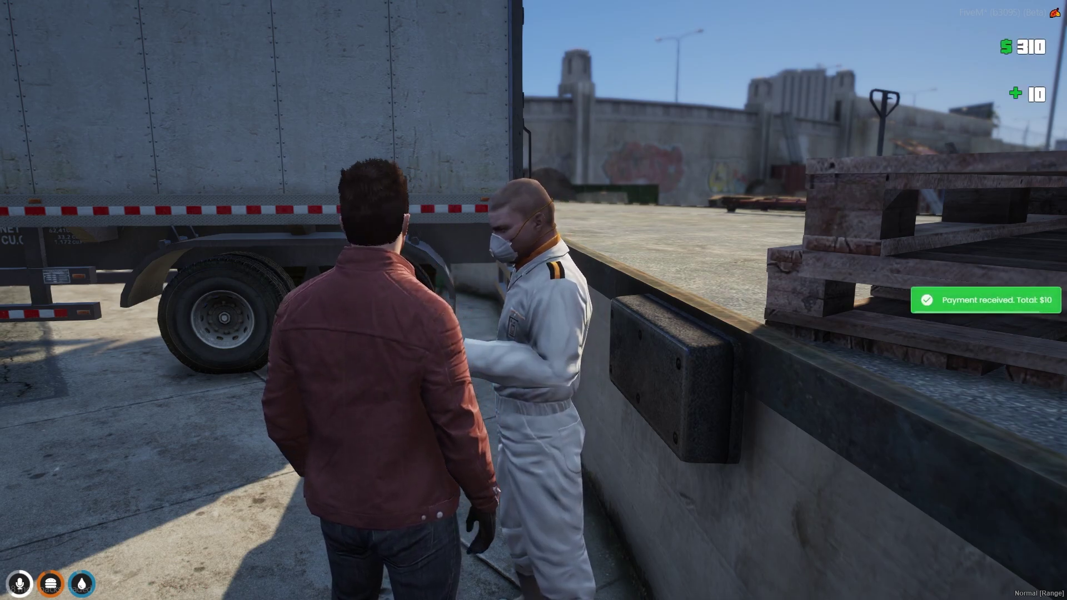
click(575, 304)
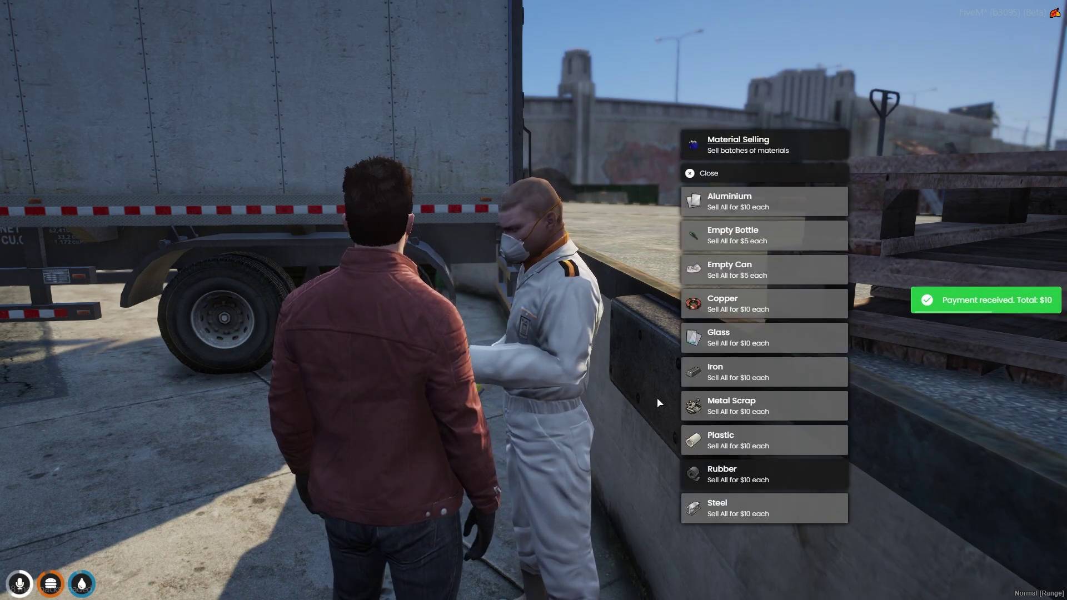
click(719, 469)
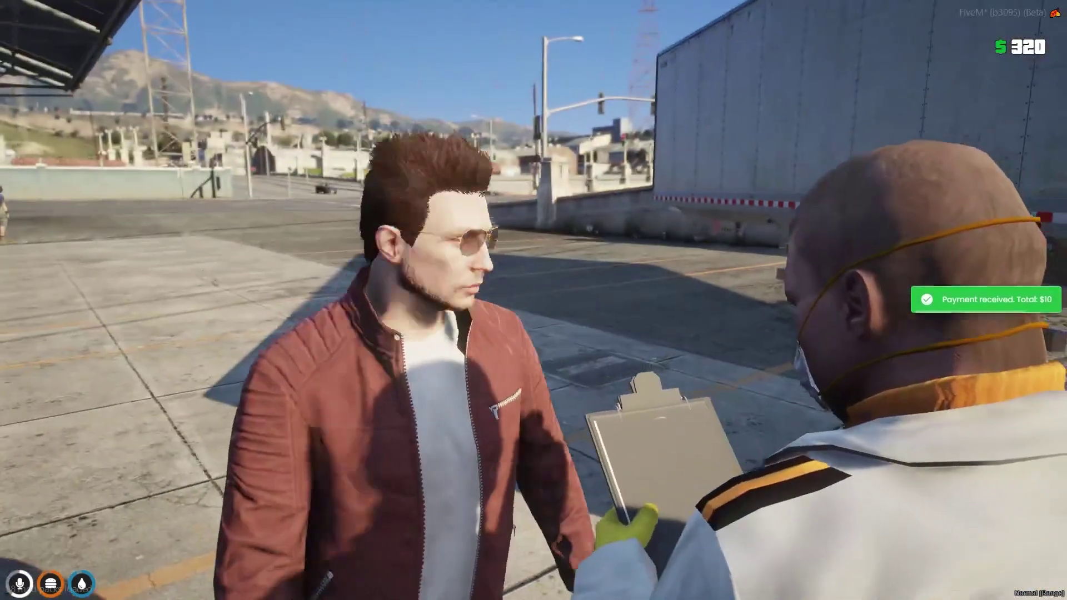
key(w)
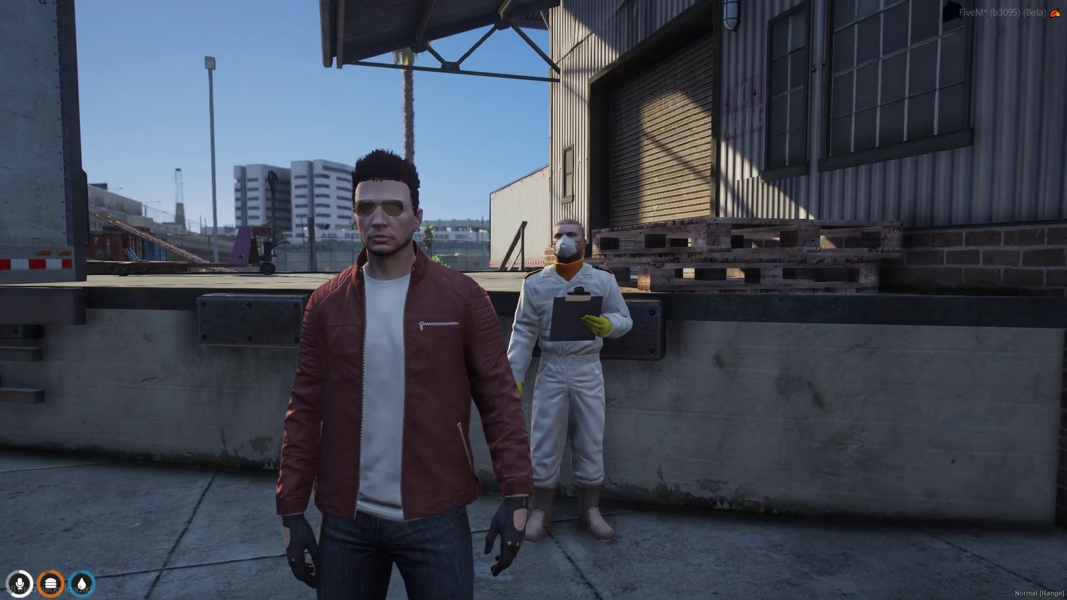